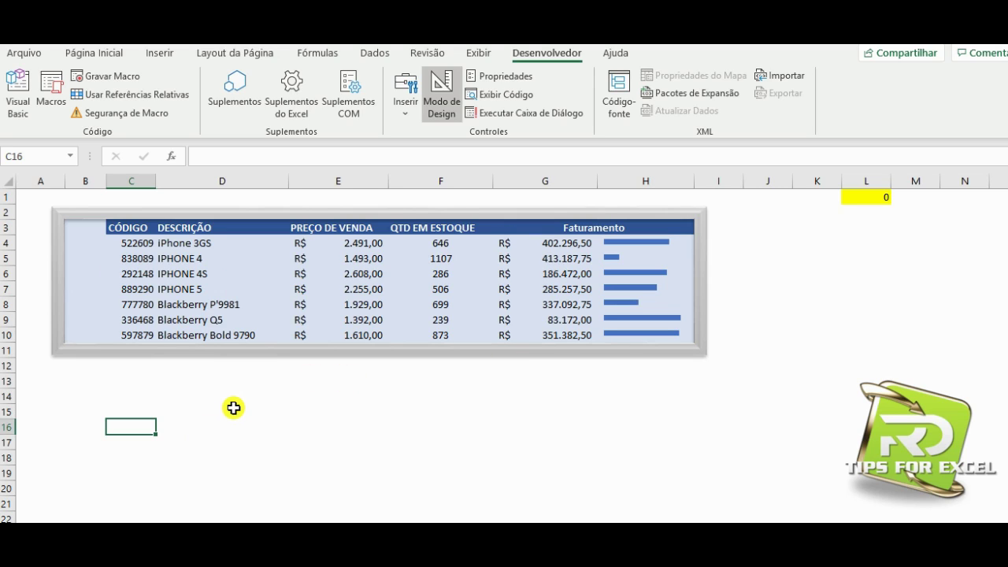
# Insert a vertical form-control scroll bar in column B, spanning rows 3 to 10 beside the product table.
pyautogui.click(406, 108)
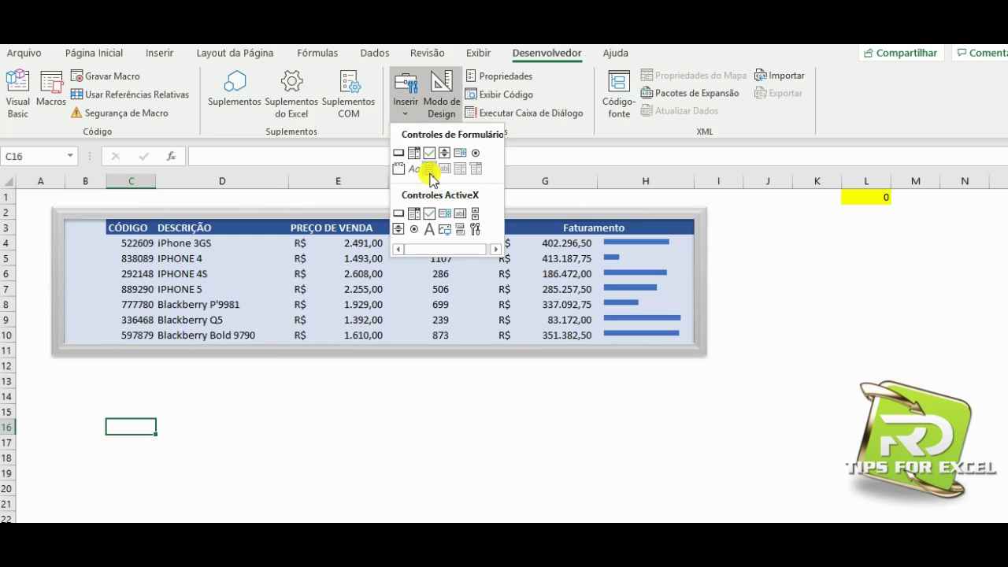
pyautogui.click(429, 170)
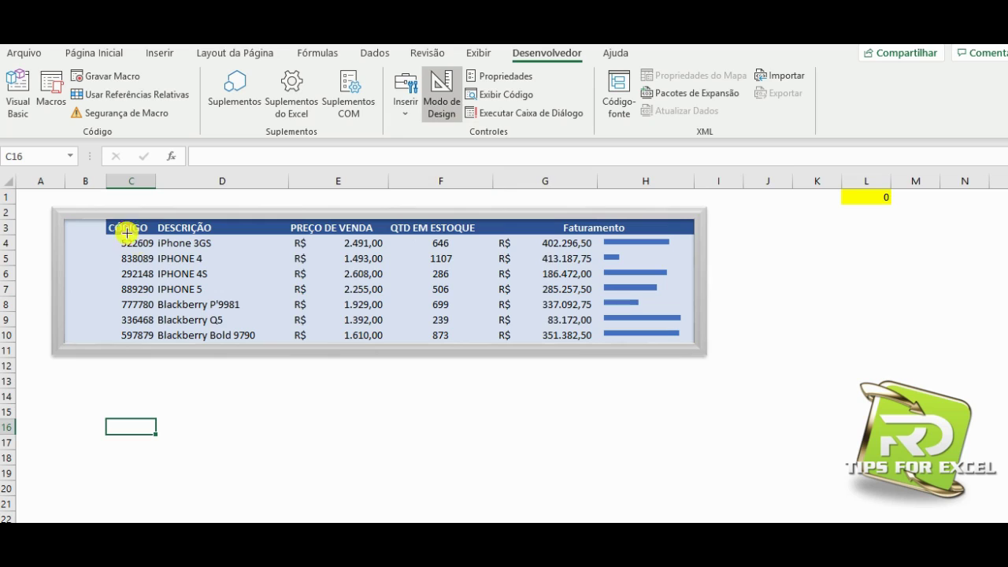
pyautogui.moveTo(72, 226); pyautogui.dragTo(101, 340)
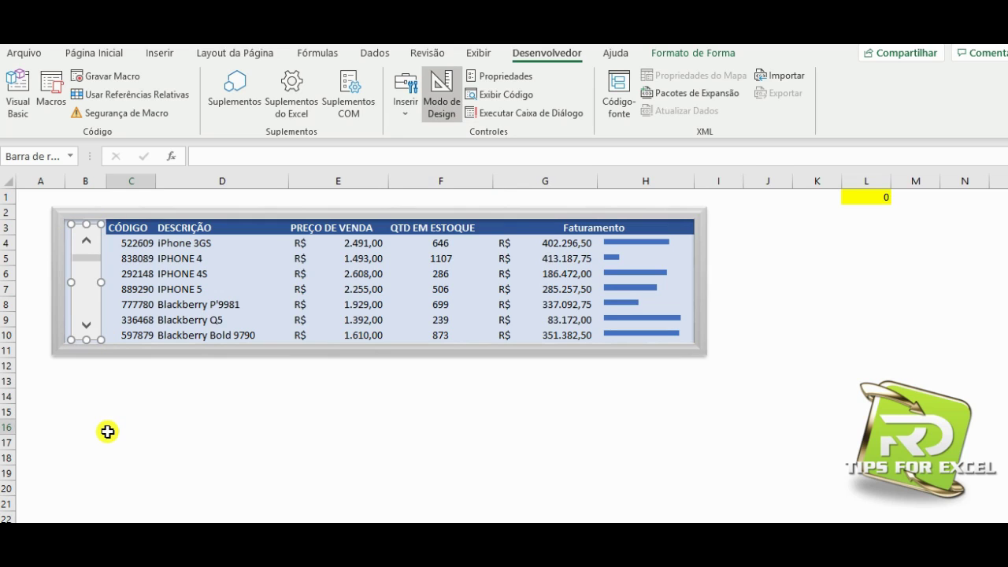
pyautogui.click(94, 409)
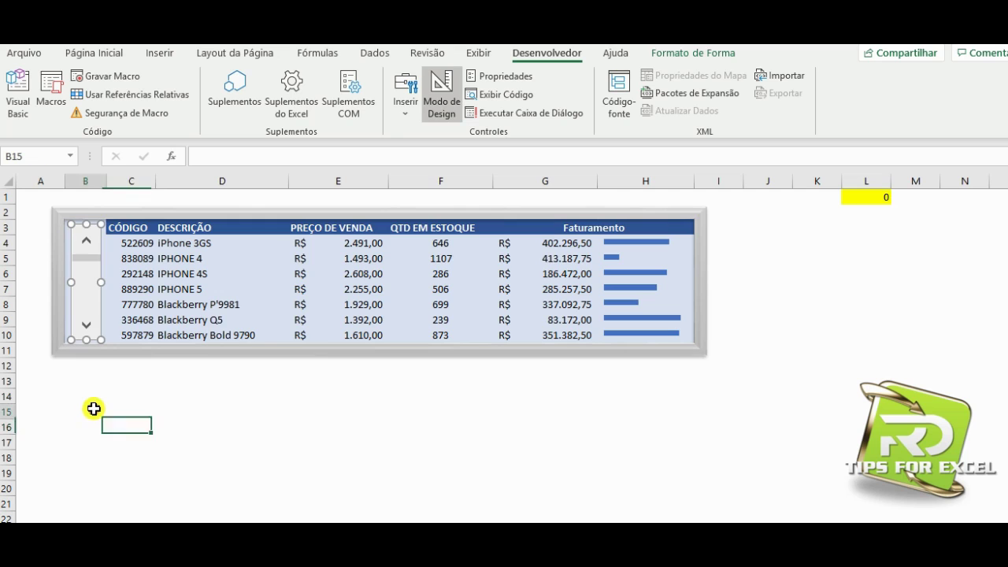
# Format the form scroll bar with a maximum value of 207 and link it to cell L1.
pyautogui.rightClick(87, 315)
pyautogui.click(142, 455)
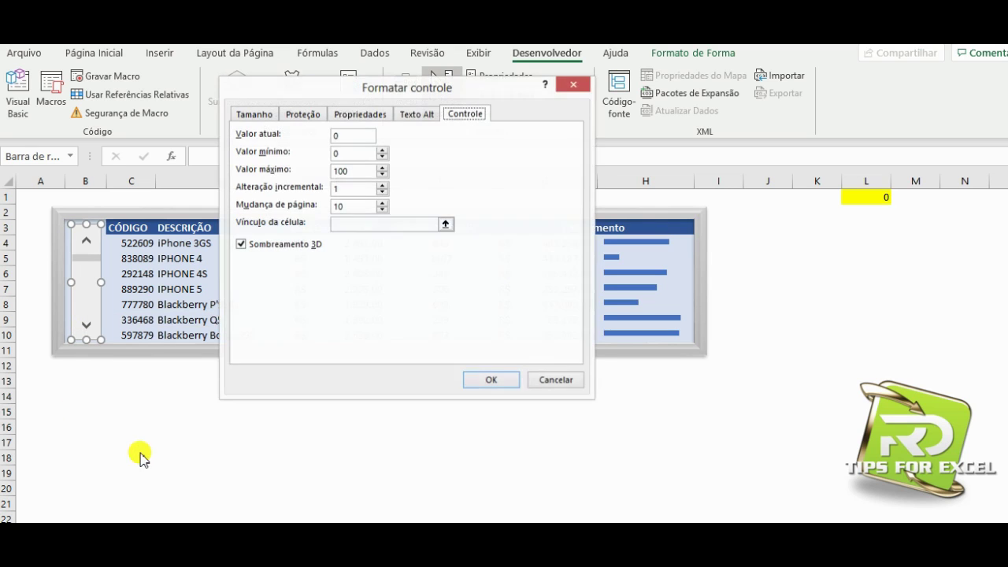
pyautogui.moveTo(388, 91); pyautogui.dragTo(374, 167)
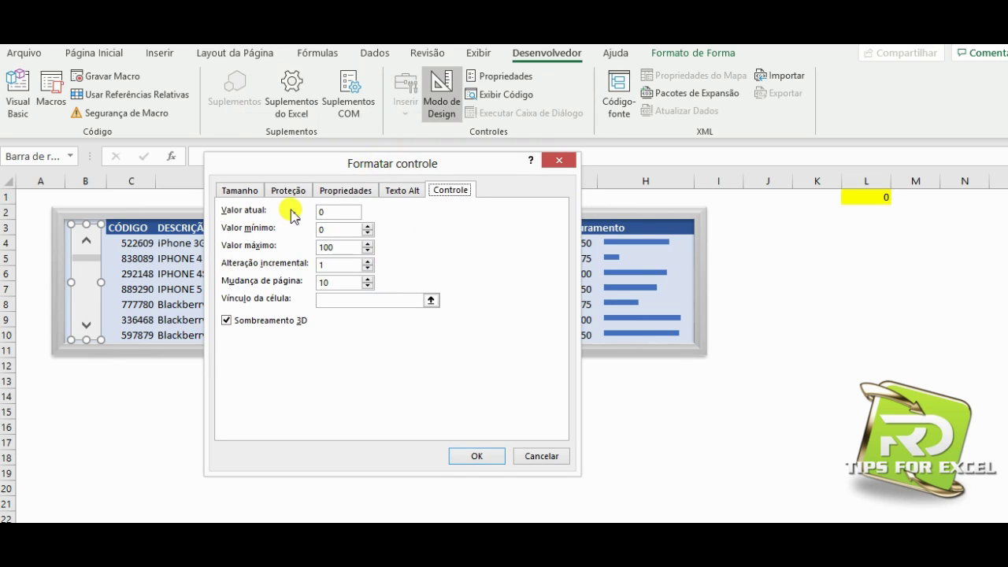
pyautogui.click(348, 228)
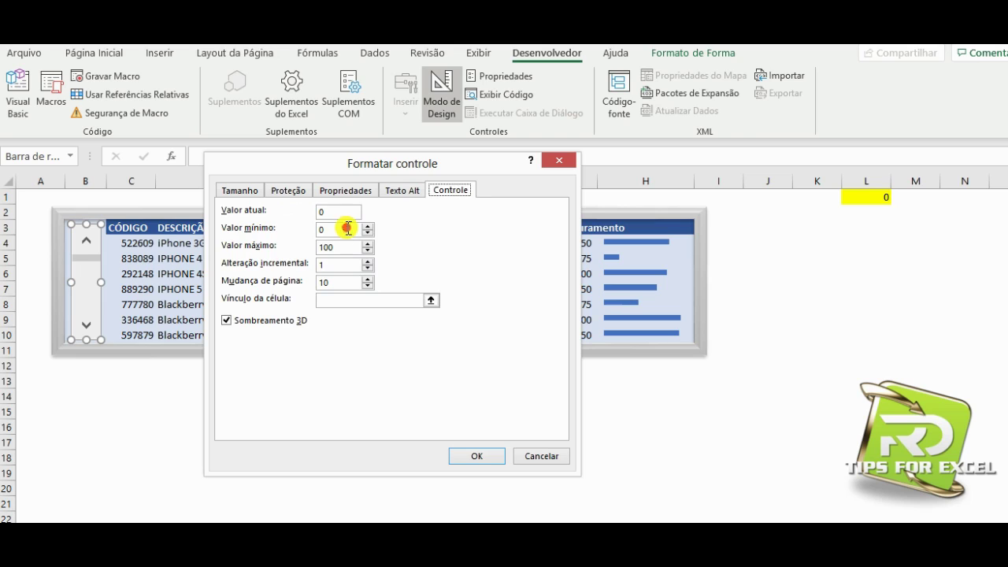
pyautogui.doubleClick(347, 246)
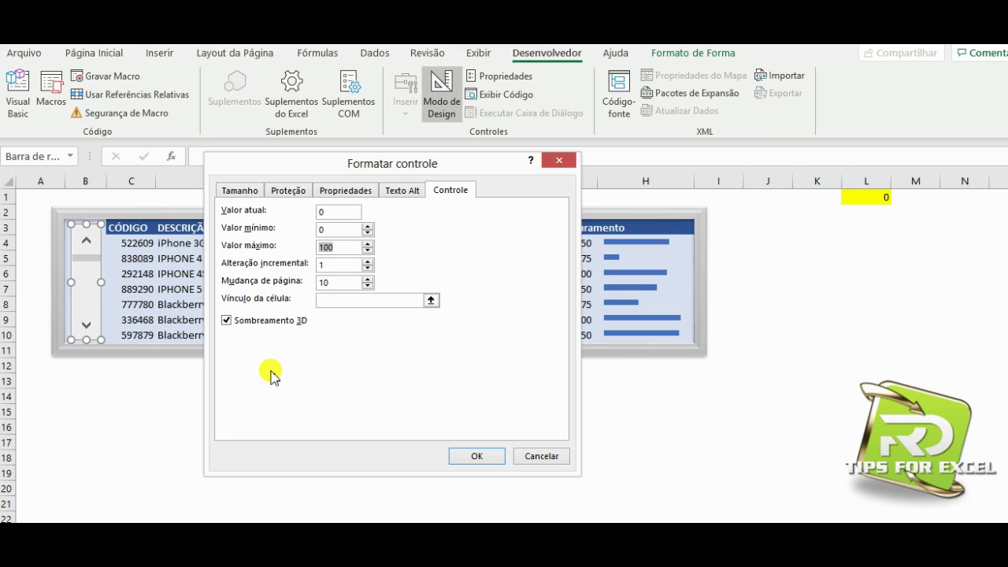
pyautogui.write('207')
pyautogui.doubleClick(323, 265)
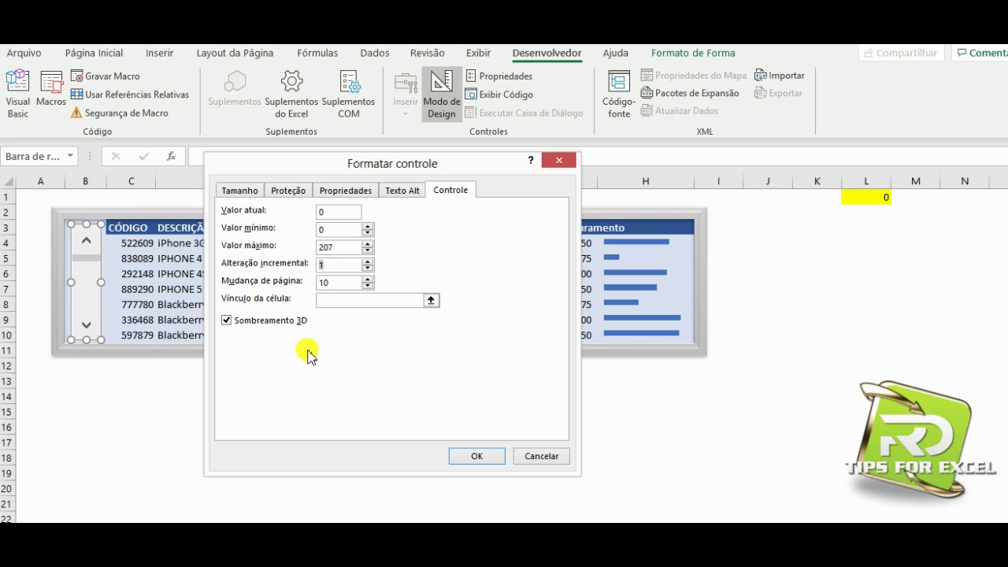
pyautogui.click(344, 300)
pyautogui.click(860, 197)
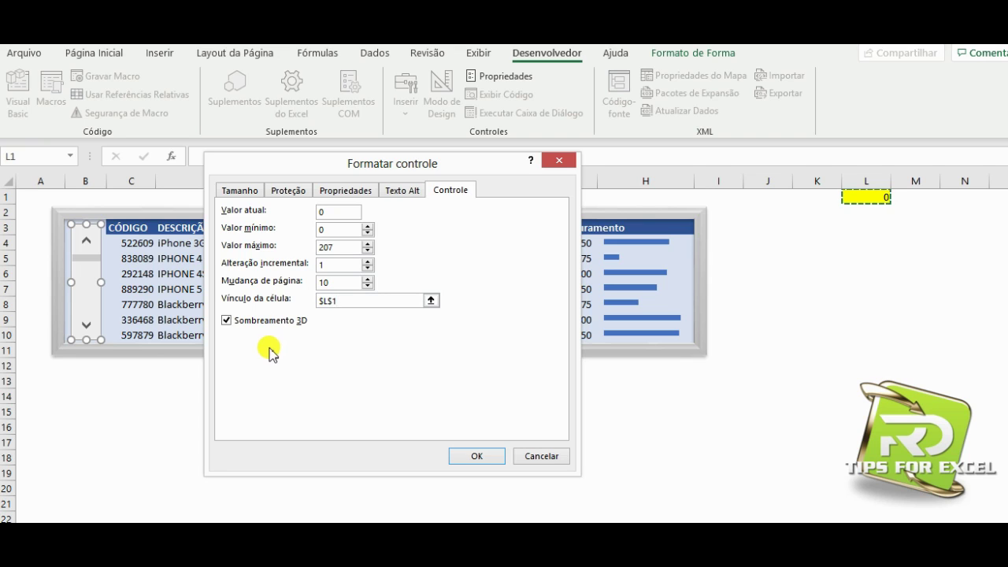
pyautogui.click(476, 457)
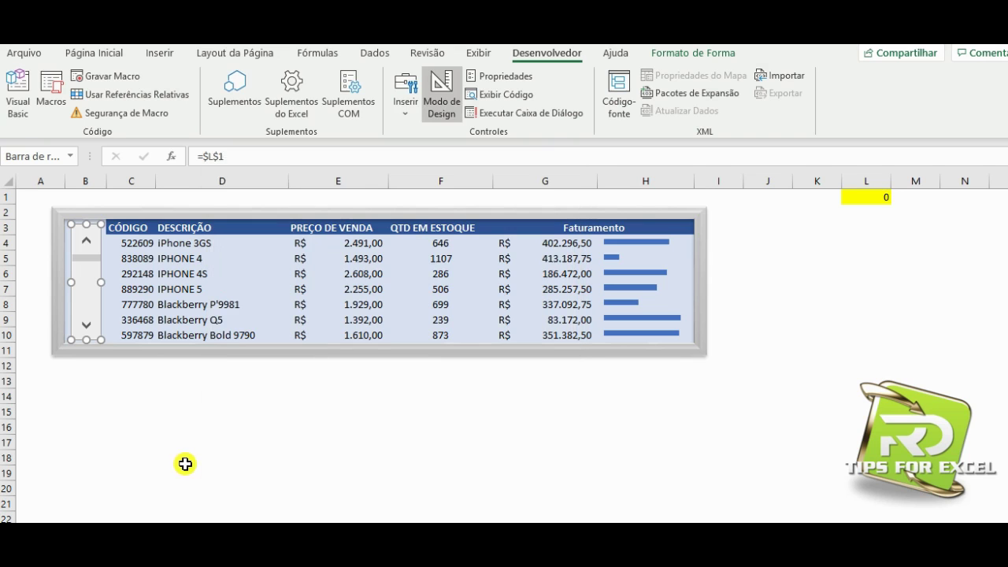
# Test the form scroll bar by scrolling the product list down a few rows and back up to the start.
pyautogui.click(184, 464)
pyautogui.click(87, 324)
pyautogui.click(86, 324)
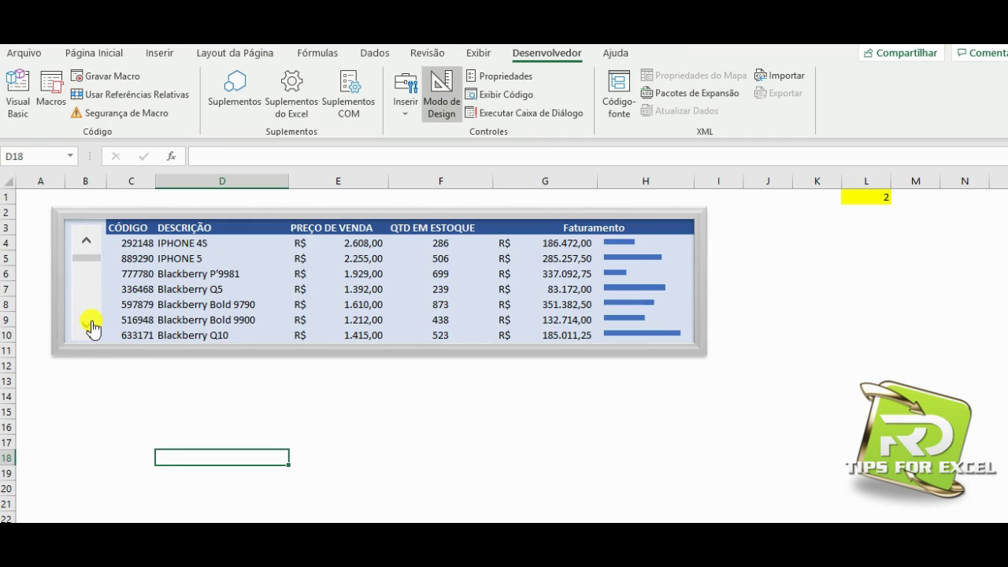
pyautogui.click(87, 325)
pyautogui.click(92, 247)
pyautogui.click(91, 246)
pyautogui.click(92, 247)
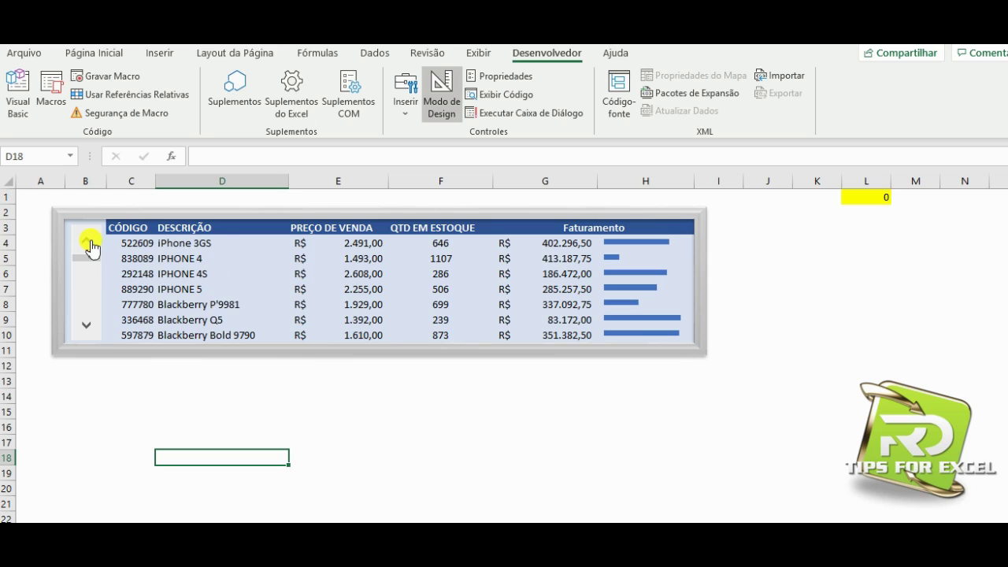
# Try a maximum value of 31000 for the form scroll bar, and set it back to 207.
pyautogui.rightClick(92, 247)
pyautogui.click(154, 384)
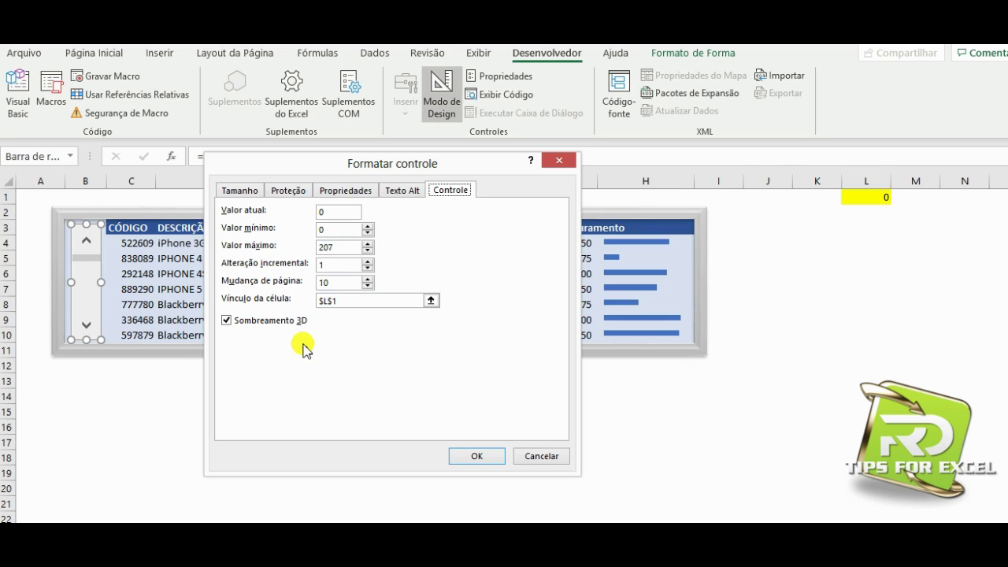
pyautogui.moveTo(352, 248); pyautogui.dragTo(311, 252)
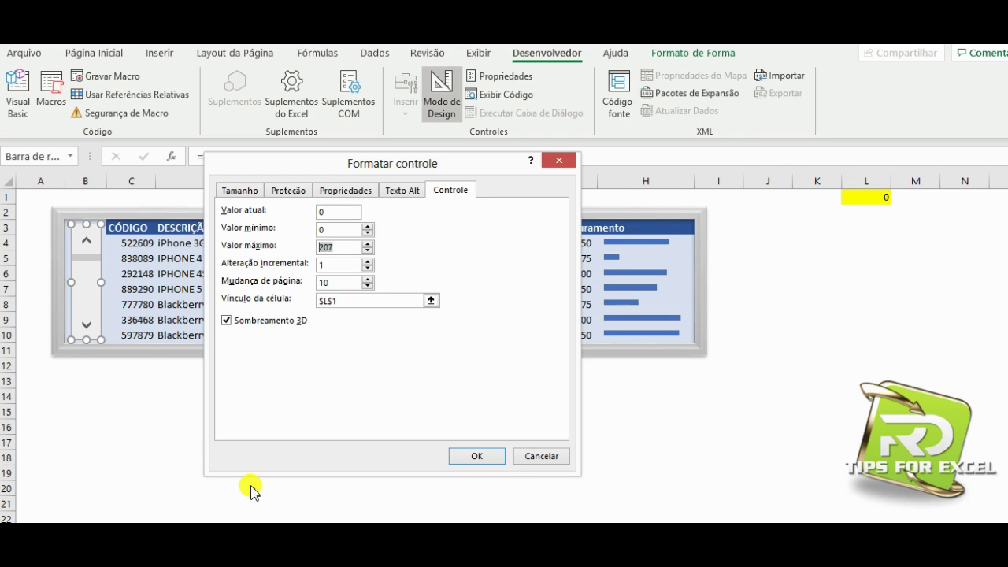
pyautogui.write('31000')
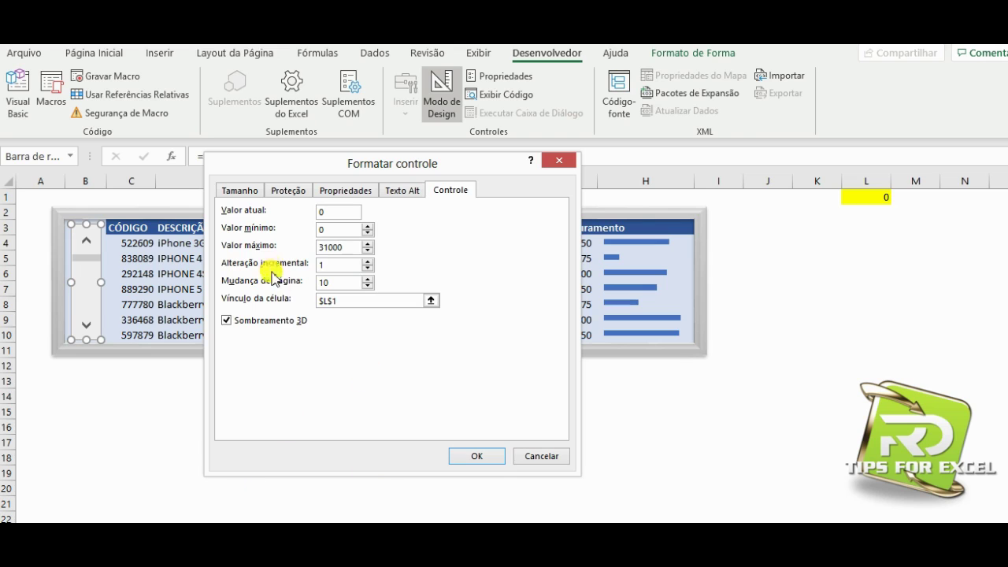
pyautogui.click(482, 457)
pyautogui.moveTo(526, 293); pyautogui.dragTo(334, 282)
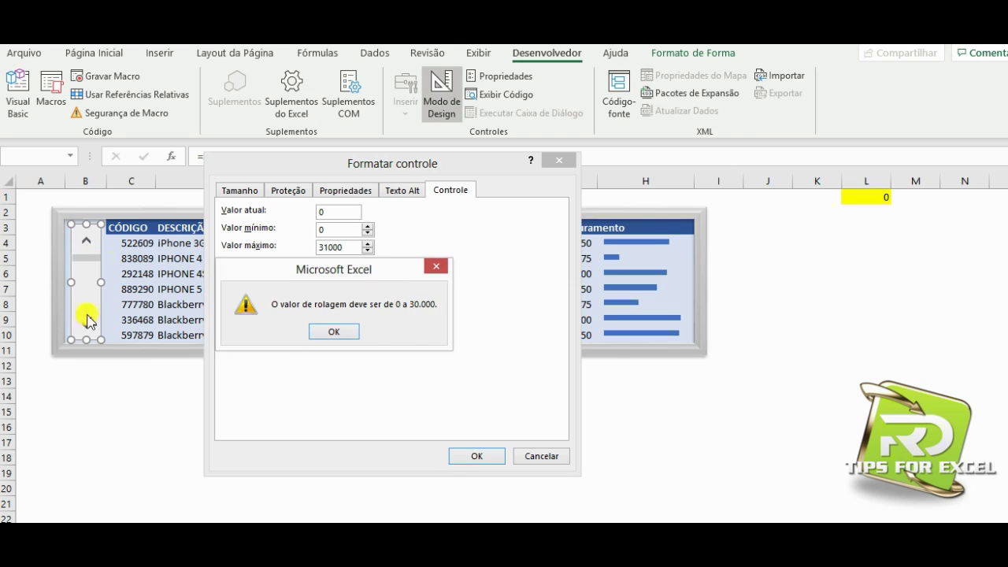
pyautogui.click(331, 333)
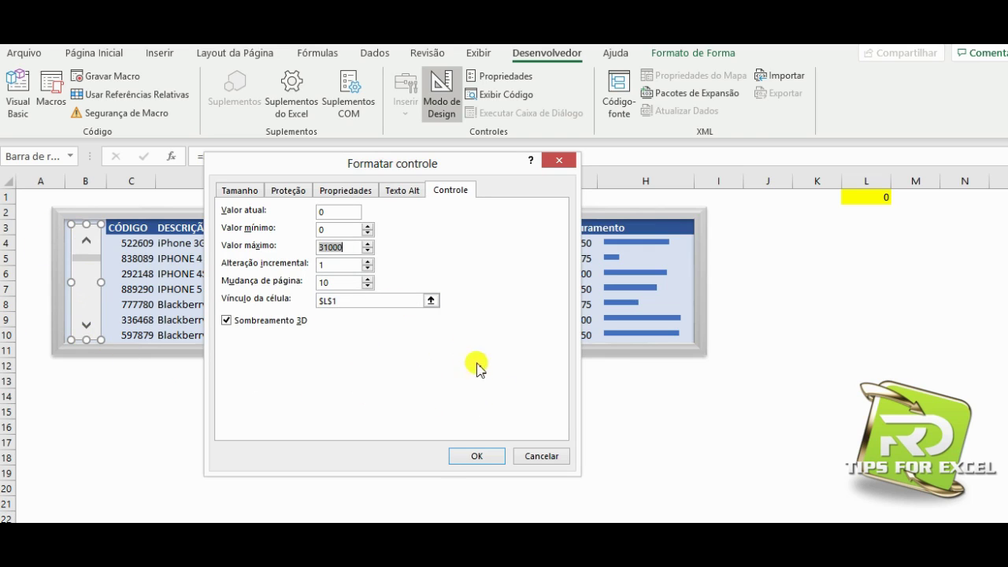
pyautogui.write('207')
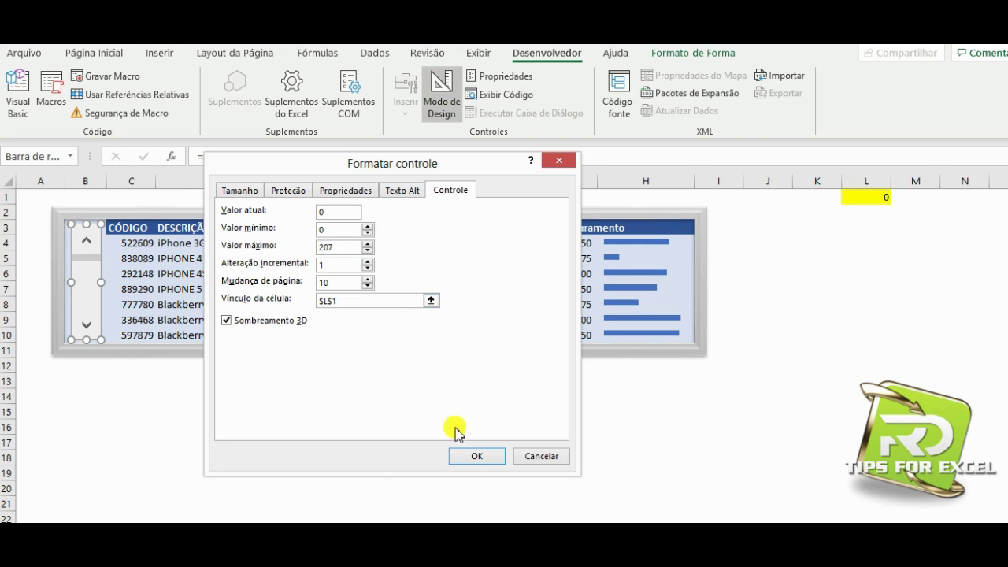
pyautogui.click(463, 453)
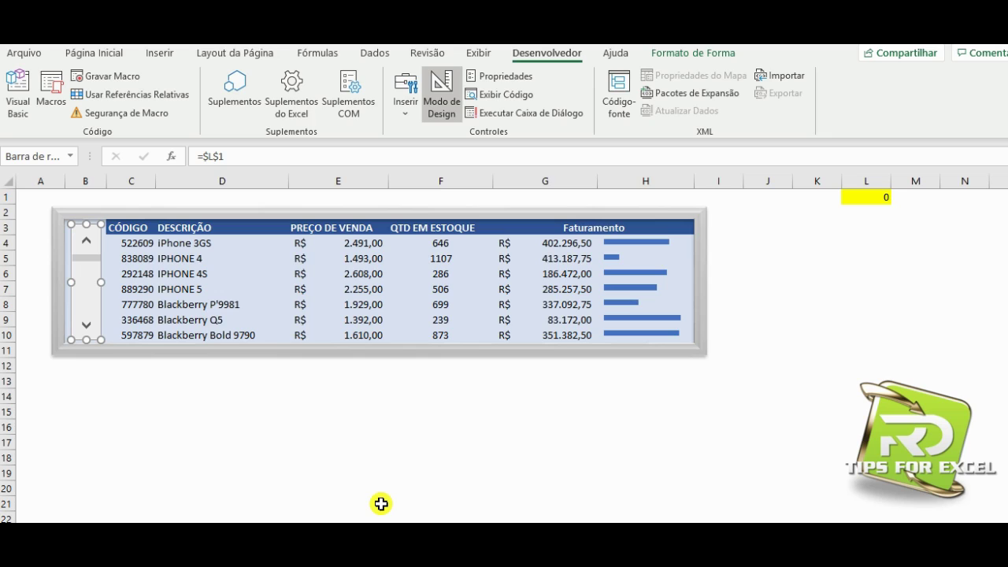
pyautogui.click(132, 397)
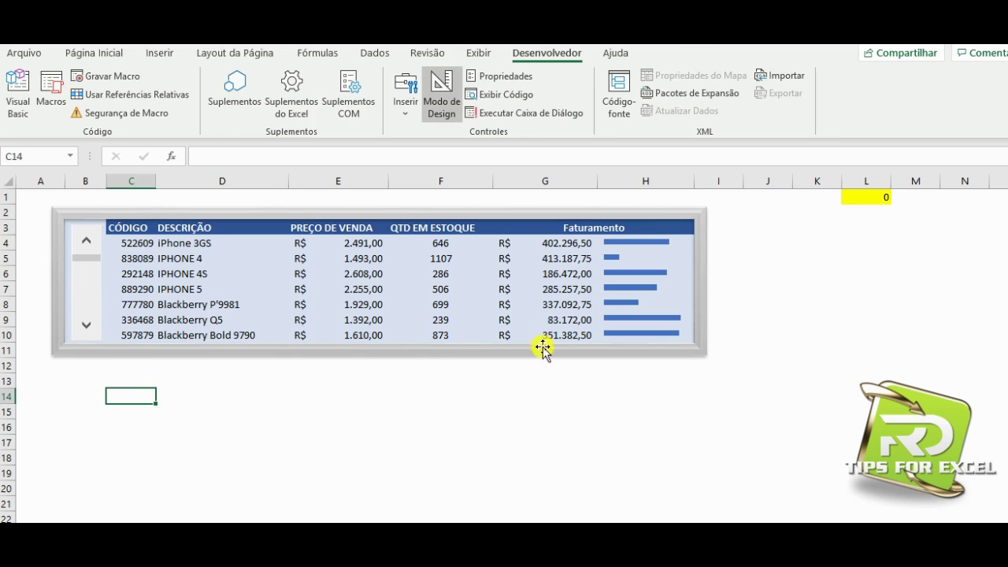
pyautogui.click(406, 118)
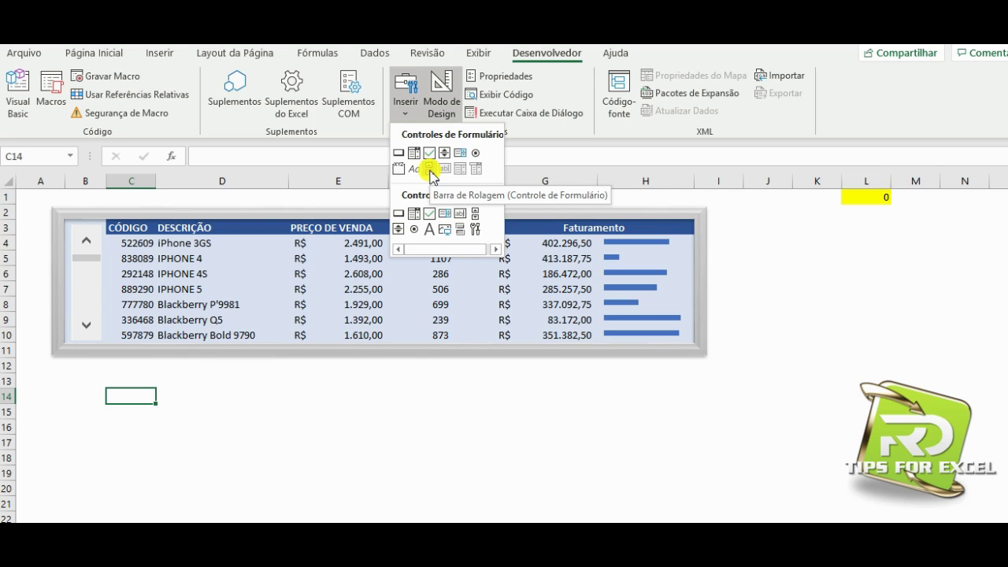
pyautogui.click(342, 410)
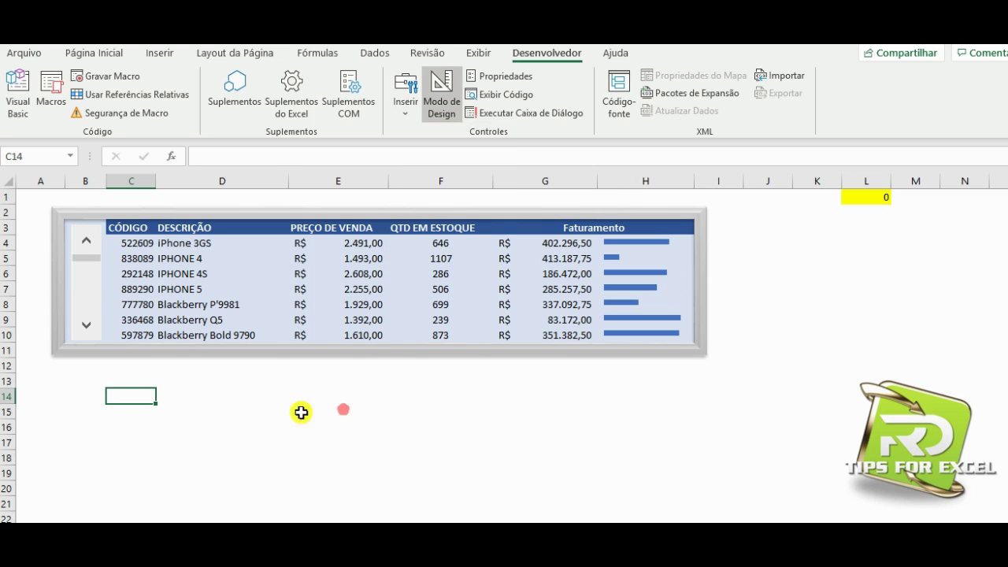
pyautogui.rightClick(83, 315)
pyautogui.click(142, 459)
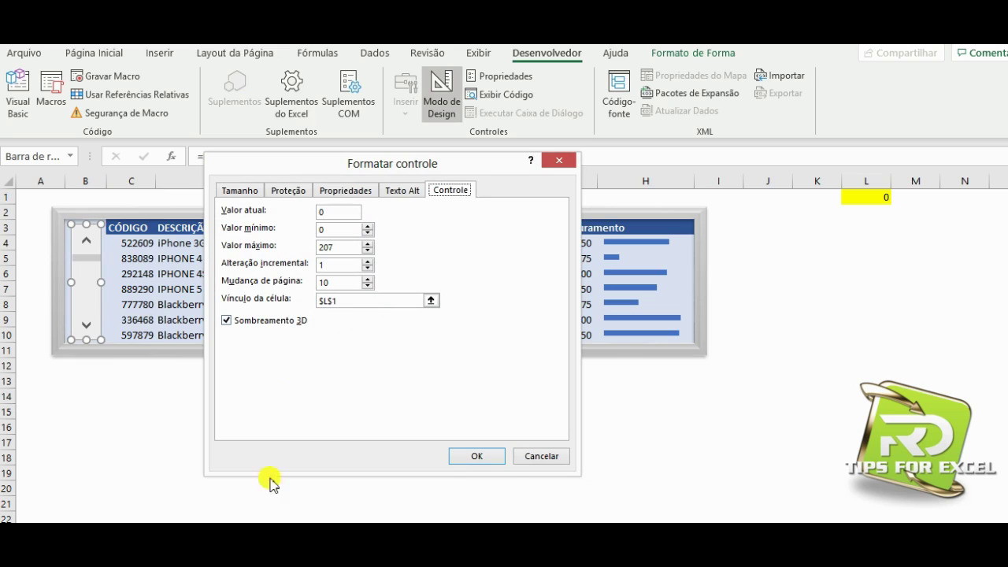
pyautogui.click(483, 457)
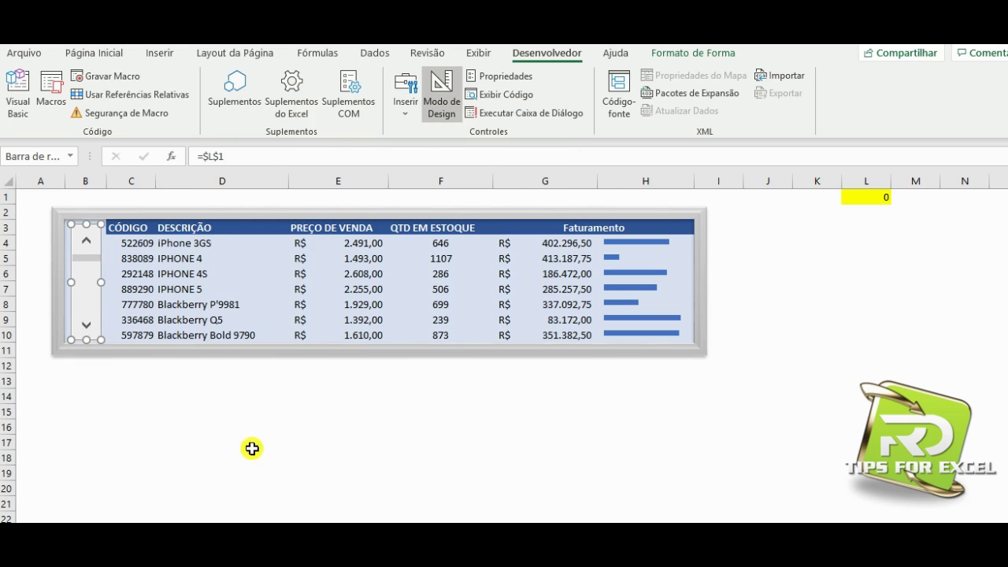
# Insert a vertical ActiveX scroll bar over the CÓDIGO column, spanning rows 3 to 10 of the product table.
pyautogui.click(406, 106)
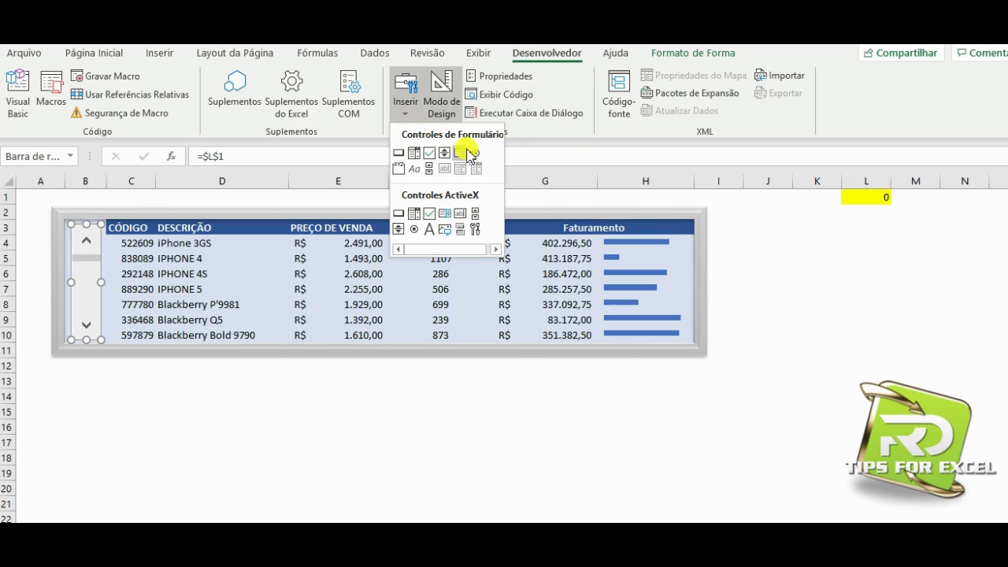
pyautogui.click(477, 214)
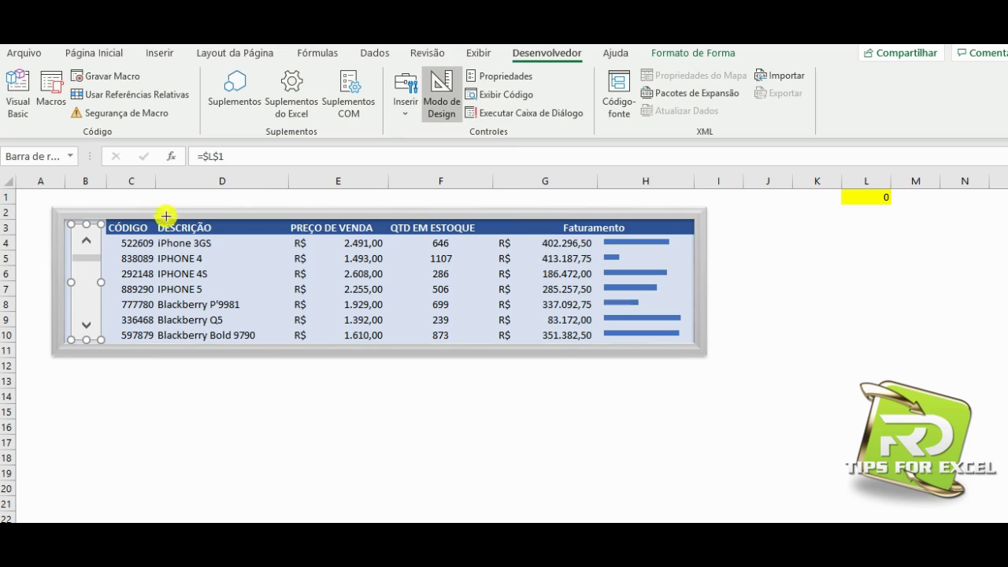
pyautogui.moveTo(119, 226); pyautogui.dragTo(152, 336)
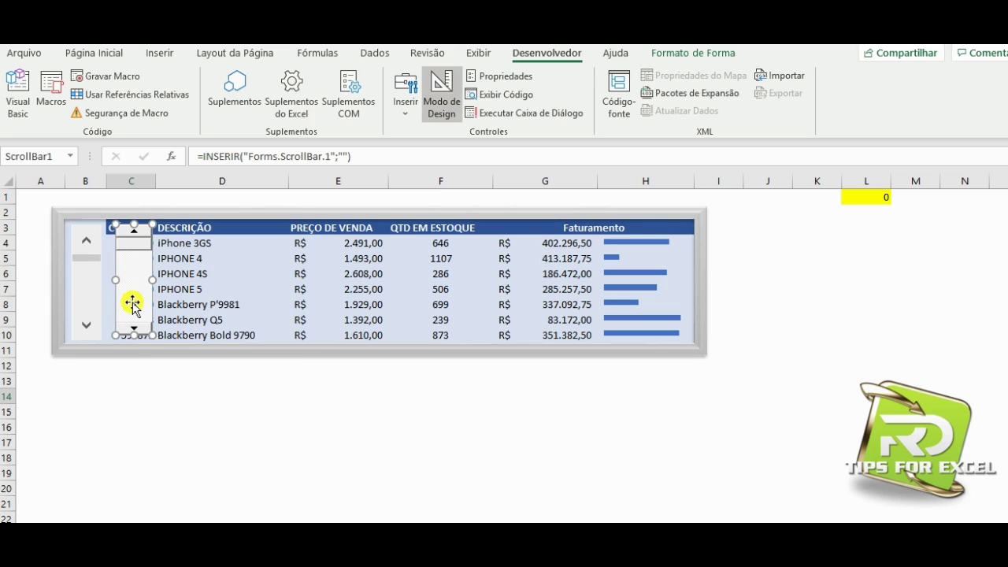
pyautogui.doubleClick(139, 274)
# Leave design mode and test the ActiveX scroll bar by scrolling it down and up.
pyautogui.click(443, 108)
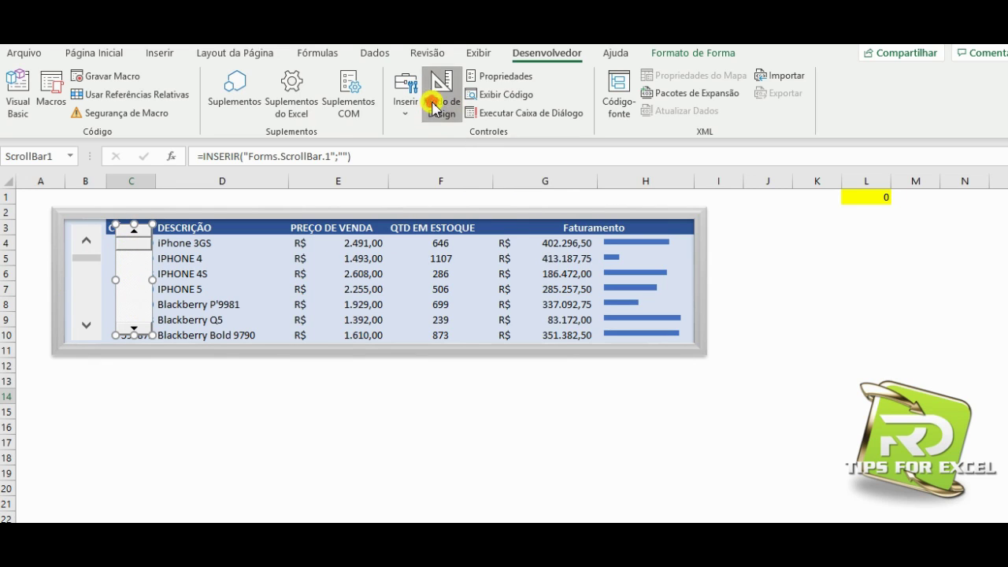
pyautogui.click(189, 408)
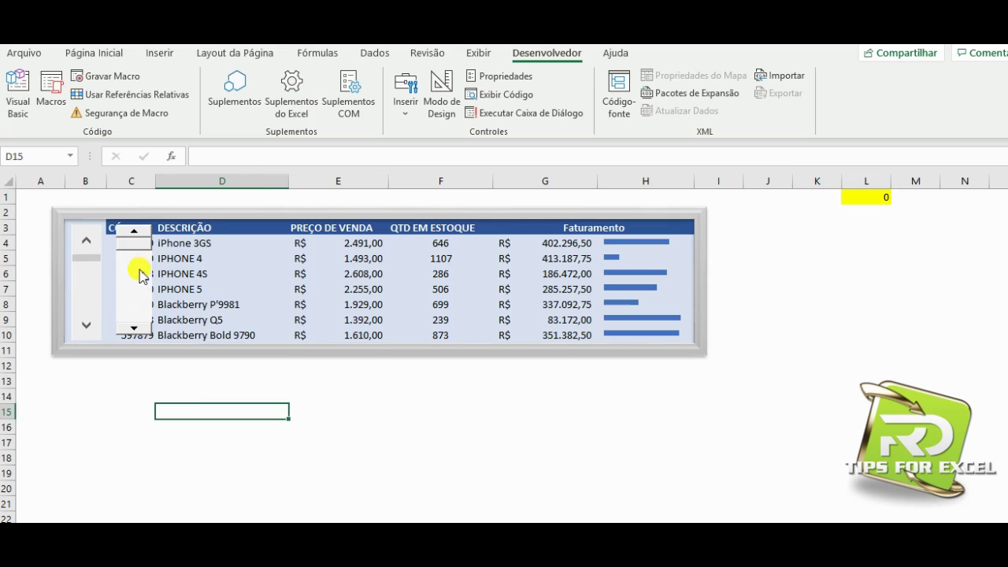
pyautogui.click(136, 324)
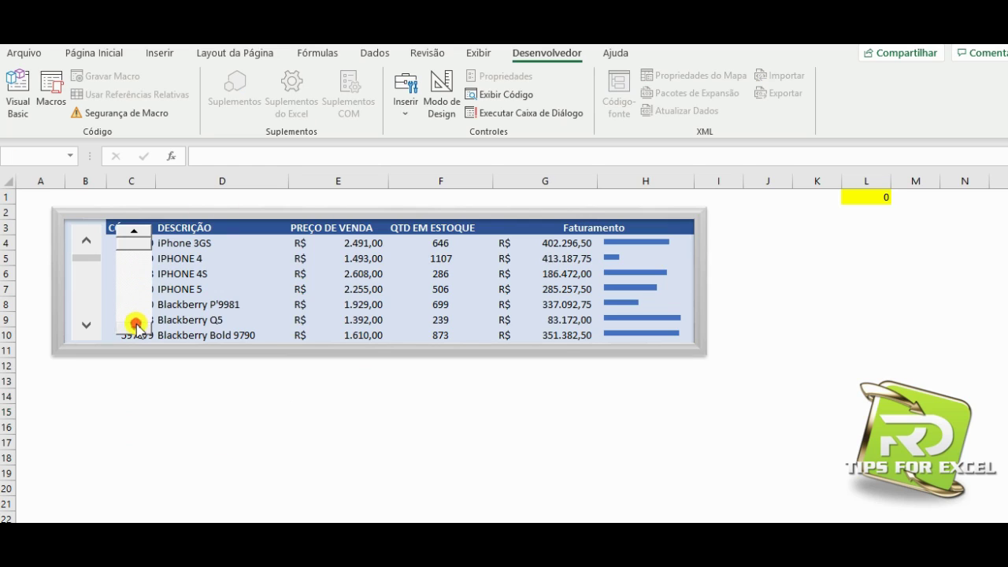
pyautogui.click(135, 230)
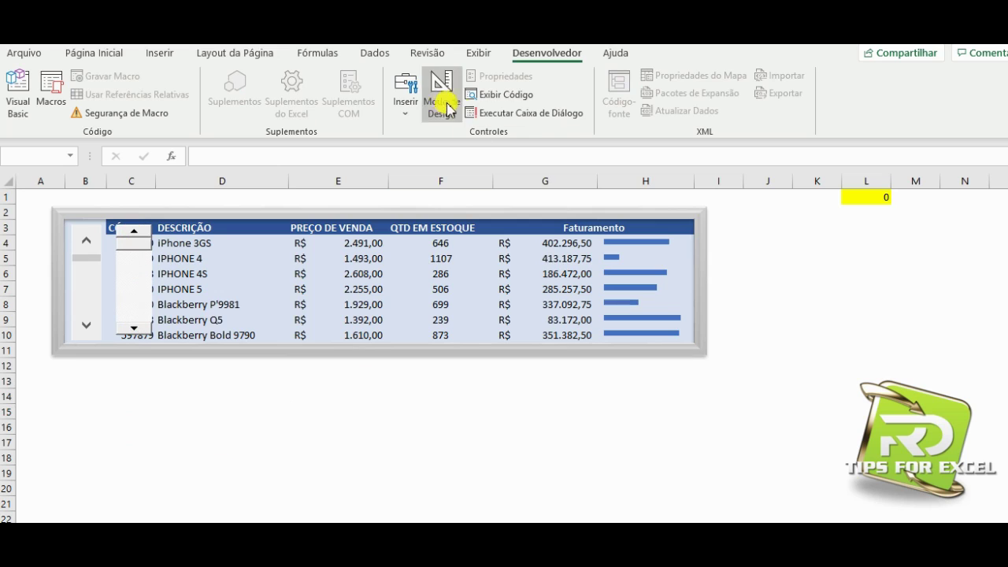
# Turn on design mode and set the ActiveX scroll bar's LinkedCell property to L1.
pyautogui.click(441, 93)
pyautogui.click(135, 270)
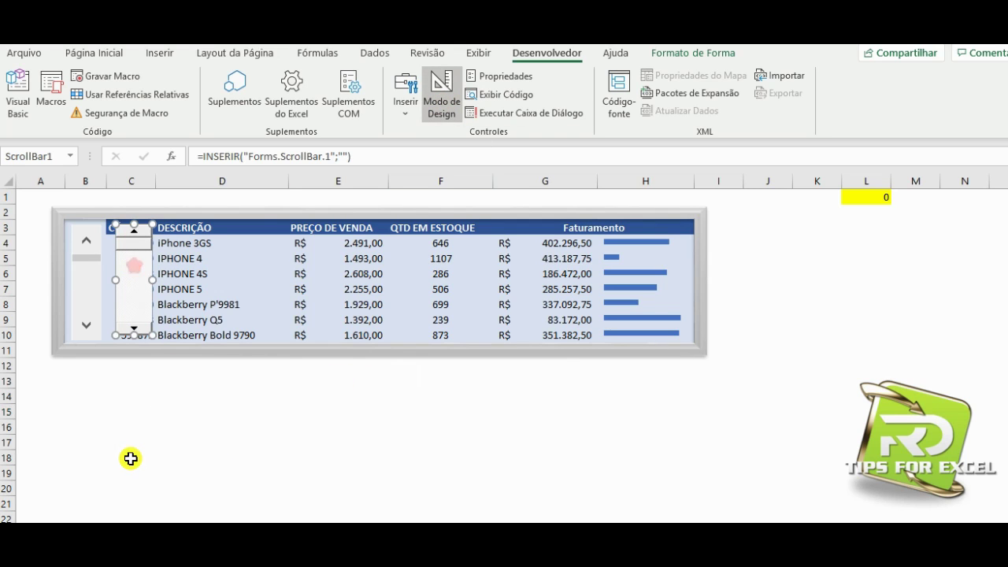
pyautogui.click(481, 76)
pyautogui.click(335, 101)
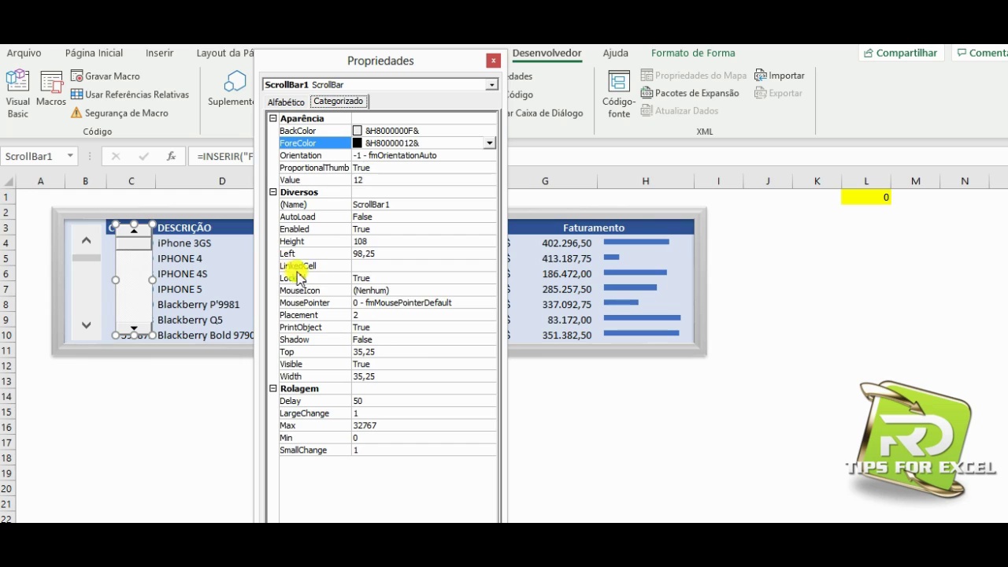
pyautogui.click(387, 267)
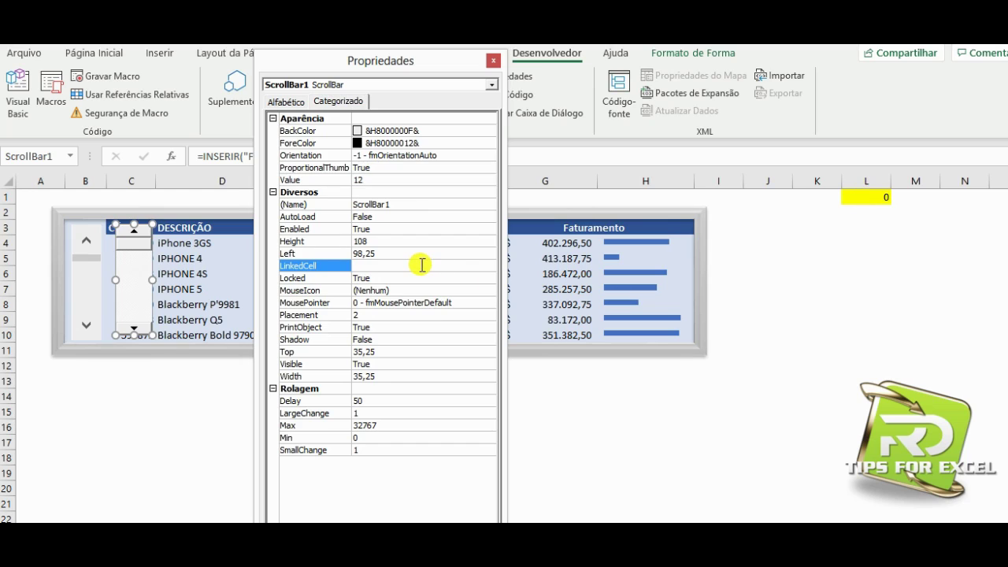
pyautogui.write('l1')
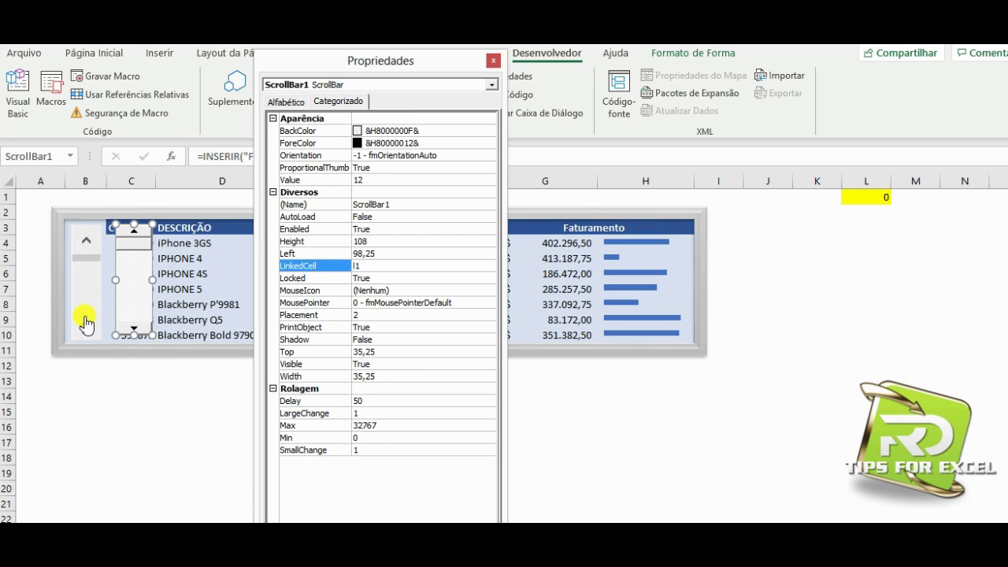
# Try a Max value of 130000 for the ActiveX scroll bar and close its properties.
pyautogui.click(377, 430)
pyautogui.click(335, 426)
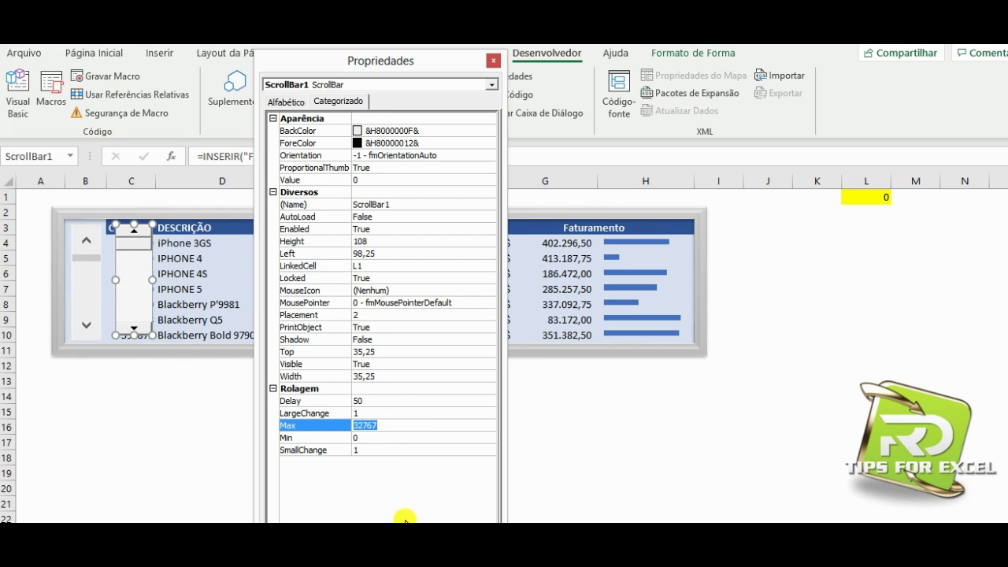
pyautogui.write('130000')
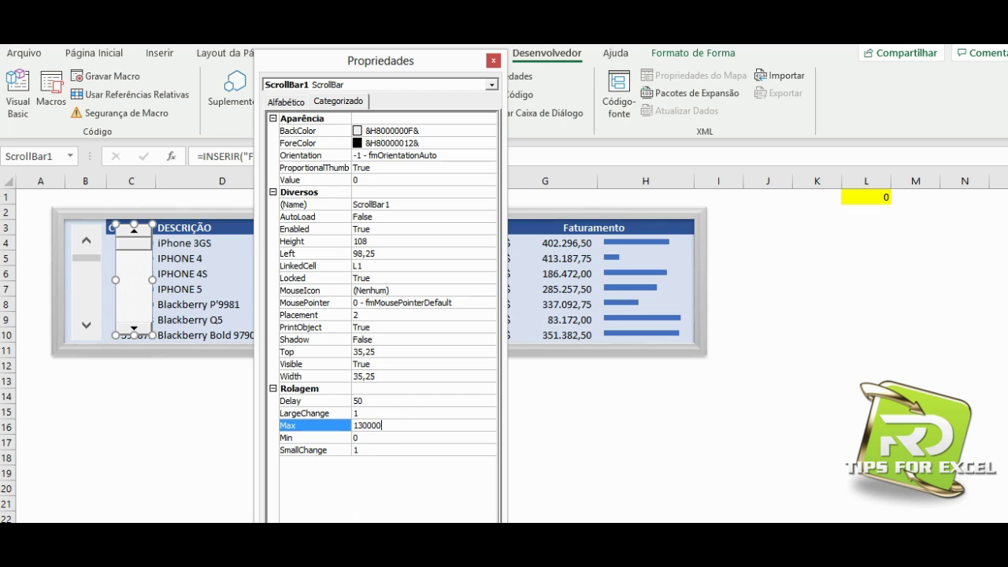
pyautogui.click(493, 60)
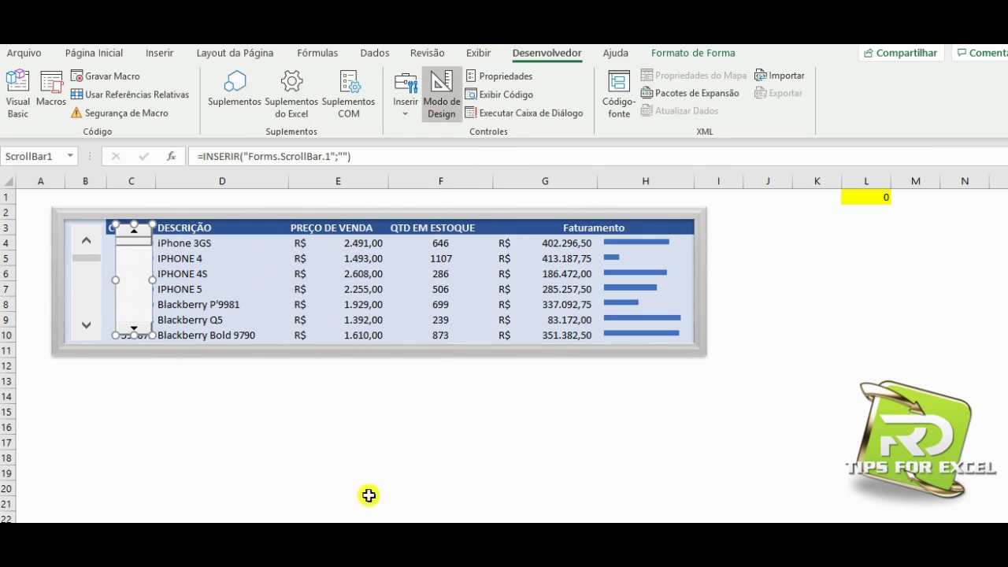
# Leave design mode and test the ActiveX scroll bar by stepping the product list down row by row.
pyautogui.click(443, 101)
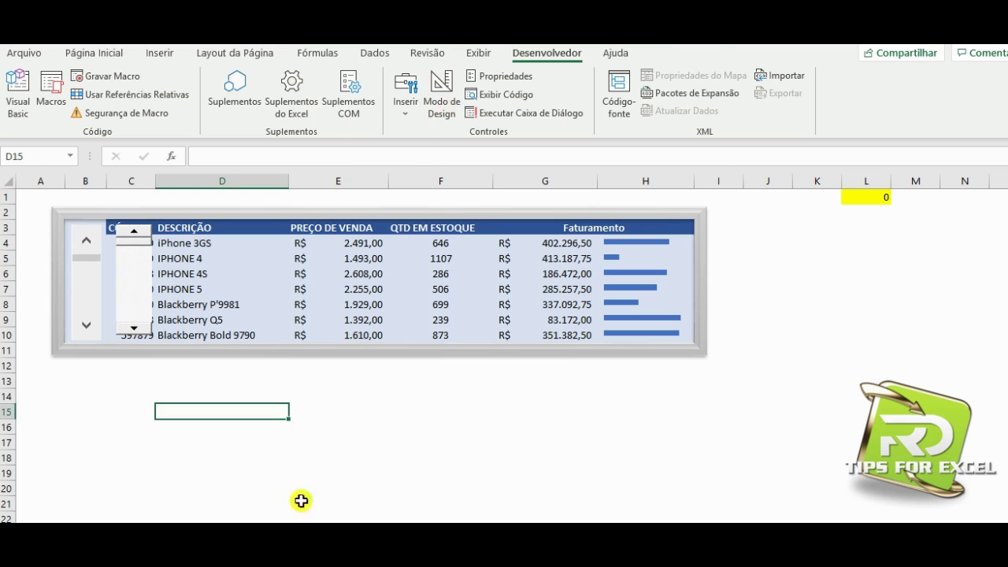
pyautogui.click(166, 472)
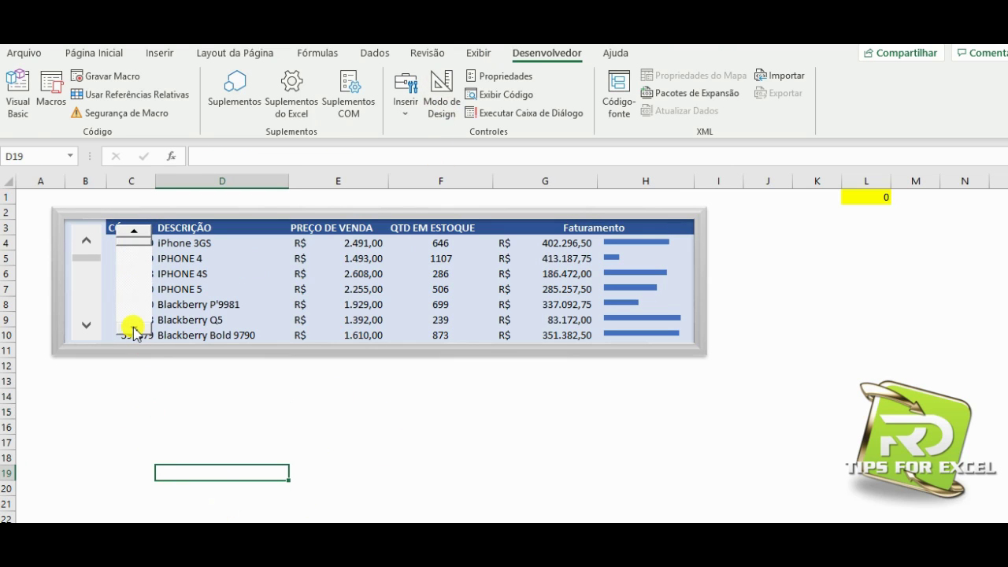
pyautogui.click(133, 329)
pyautogui.click(133, 329)
pyautogui.click(134, 329)
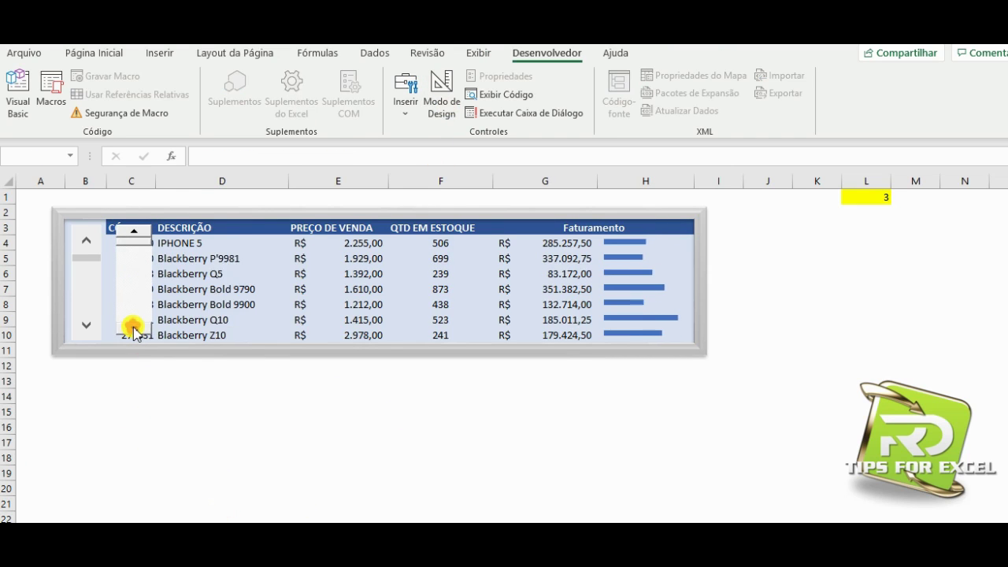
pyautogui.click(133, 329)
pyautogui.click(133, 329)
pyautogui.click(133, 329)
pyautogui.click(134, 329)
pyautogui.click(133, 329)
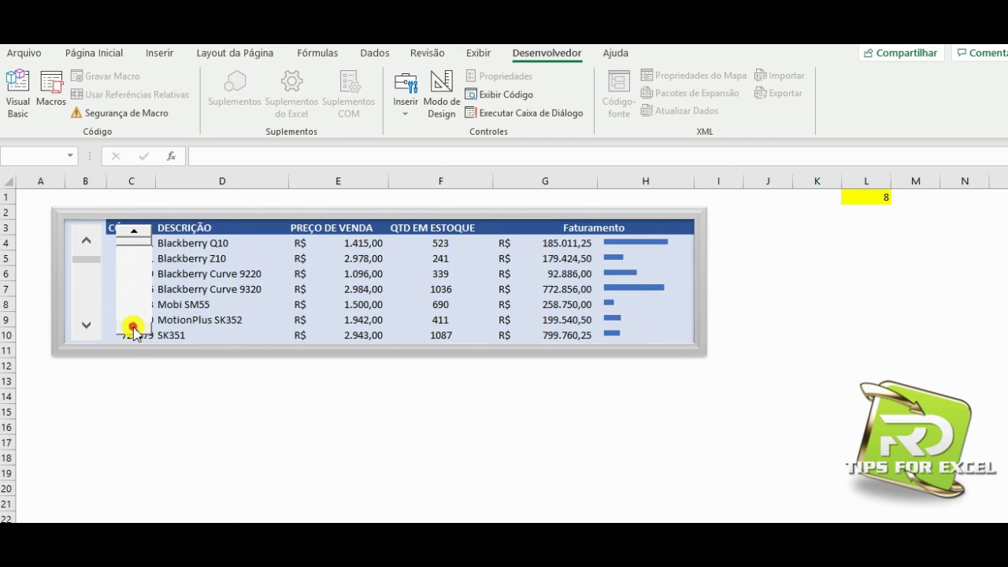
pyautogui.click(133, 330)
pyautogui.click(133, 330)
pyautogui.click(133, 329)
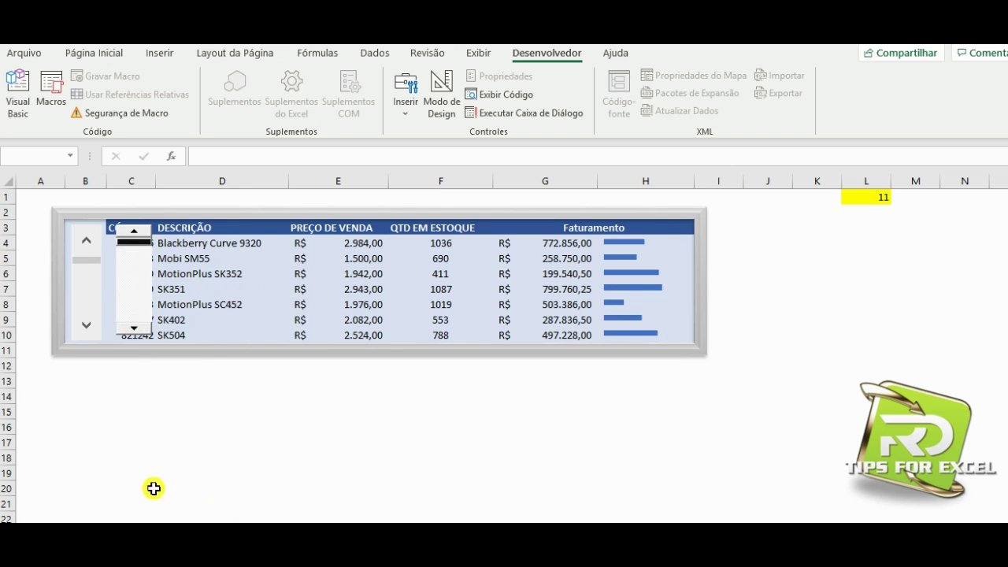
pyautogui.click(133, 329)
pyautogui.click(133, 329)
pyautogui.click(133, 329)
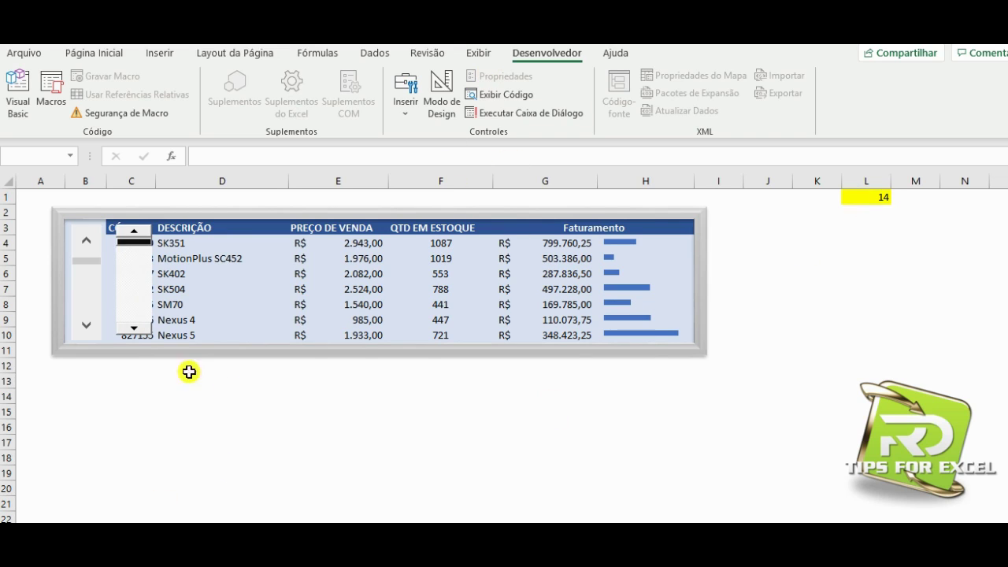
# Move the ActiveX scroll bar to its maximum, check the linked value in L1, and page back up once.
pyautogui.moveTo(133, 238); pyautogui.dragTo(132, 331)
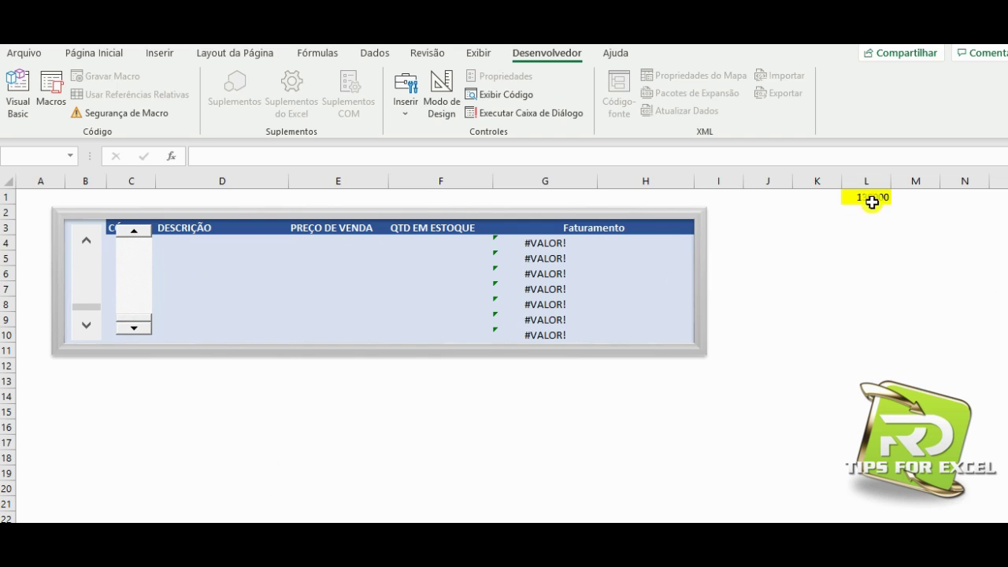
pyautogui.click(869, 198)
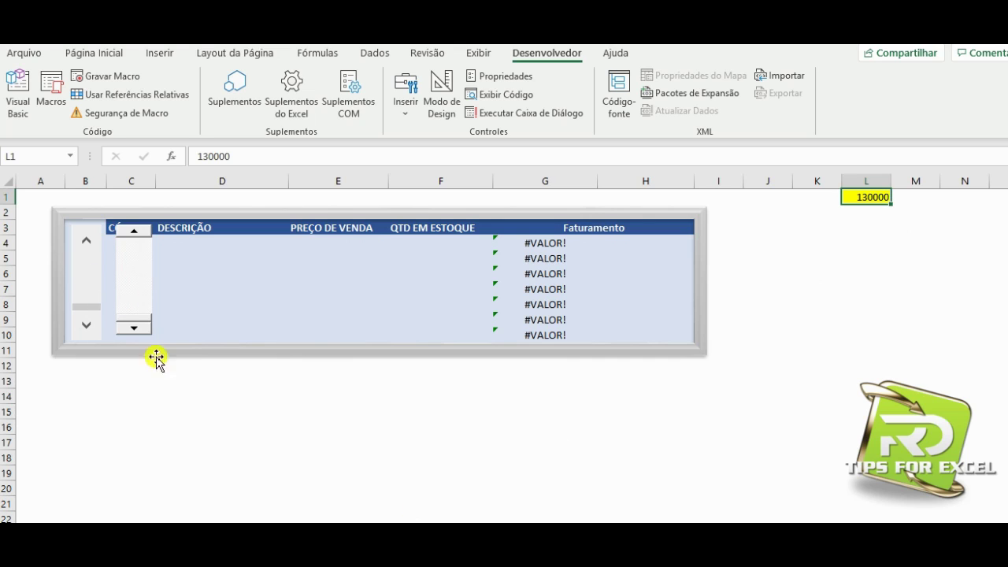
pyautogui.click(128, 266)
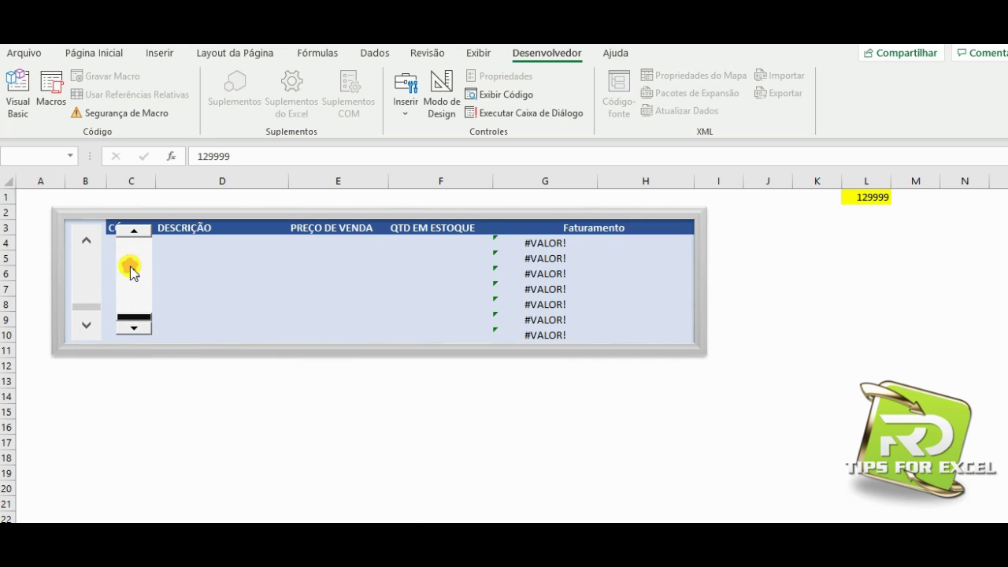
# Return to design mode and set the ActiveX scroll bar's BackColor to the system colour Barra de título inativa.
pyautogui.click(446, 88)
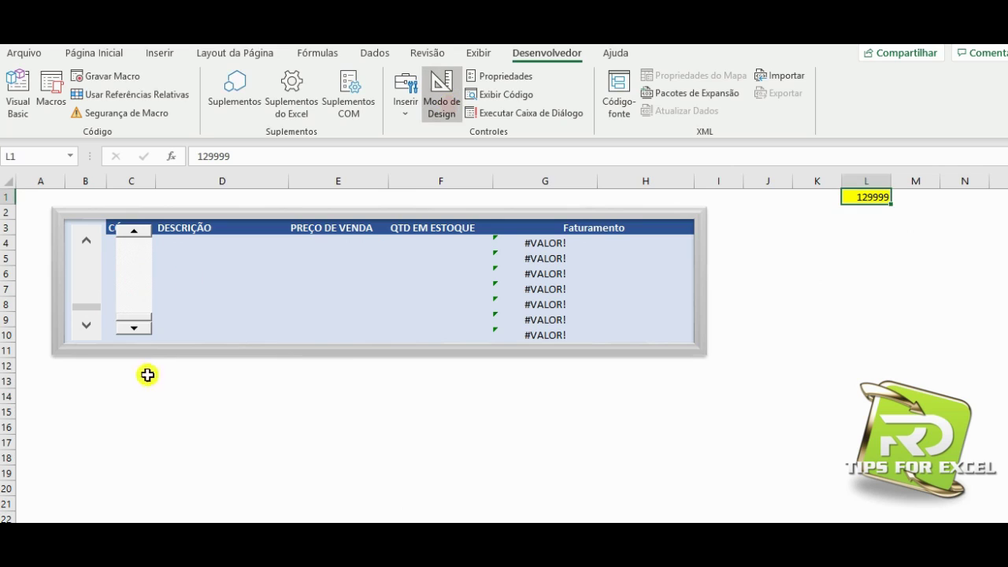
pyautogui.click(137, 268)
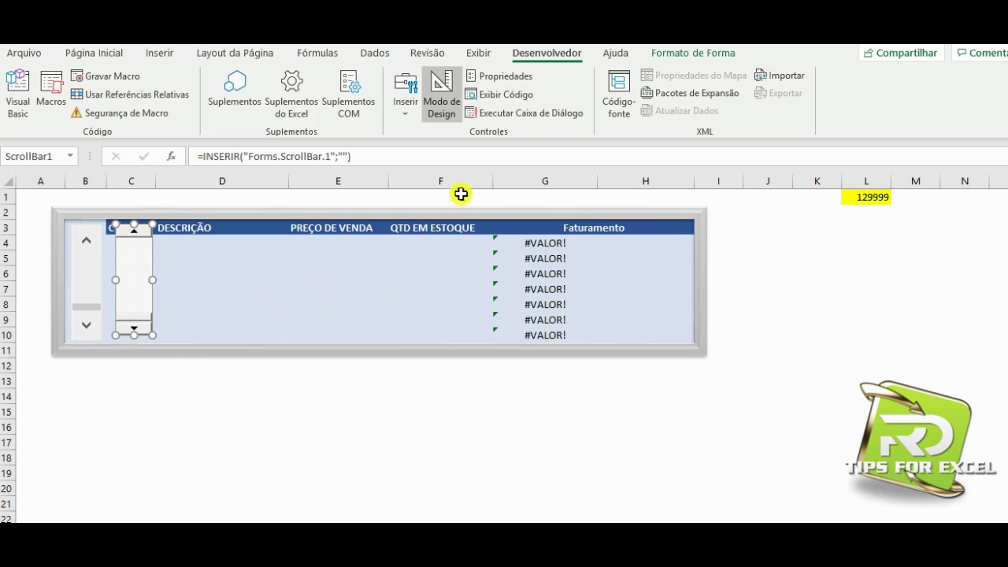
pyautogui.click(496, 76)
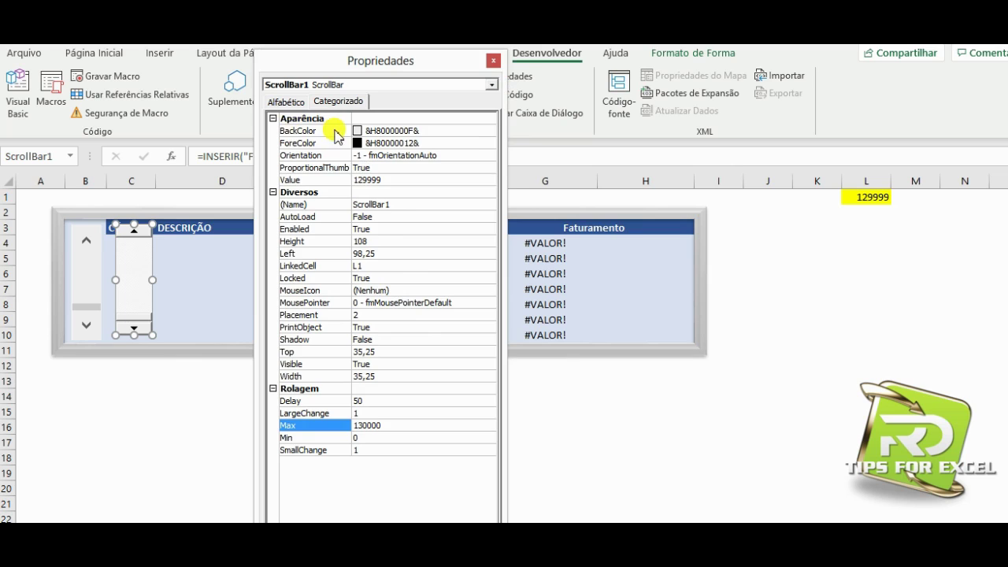
pyautogui.click(469, 130)
pyautogui.click(488, 131)
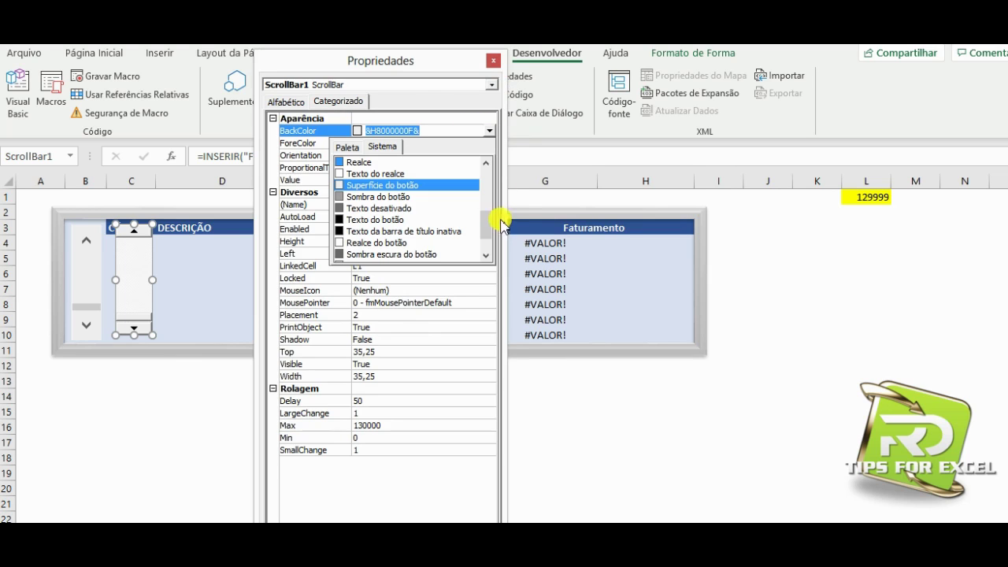
pyautogui.moveTo(486, 217); pyautogui.dragTo(484, 169)
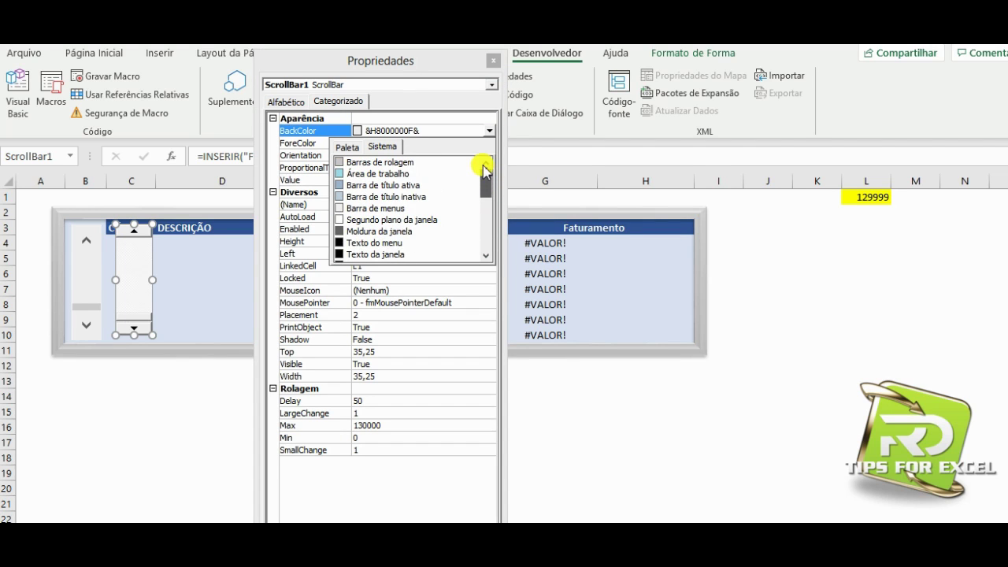
pyautogui.click(352, 196)
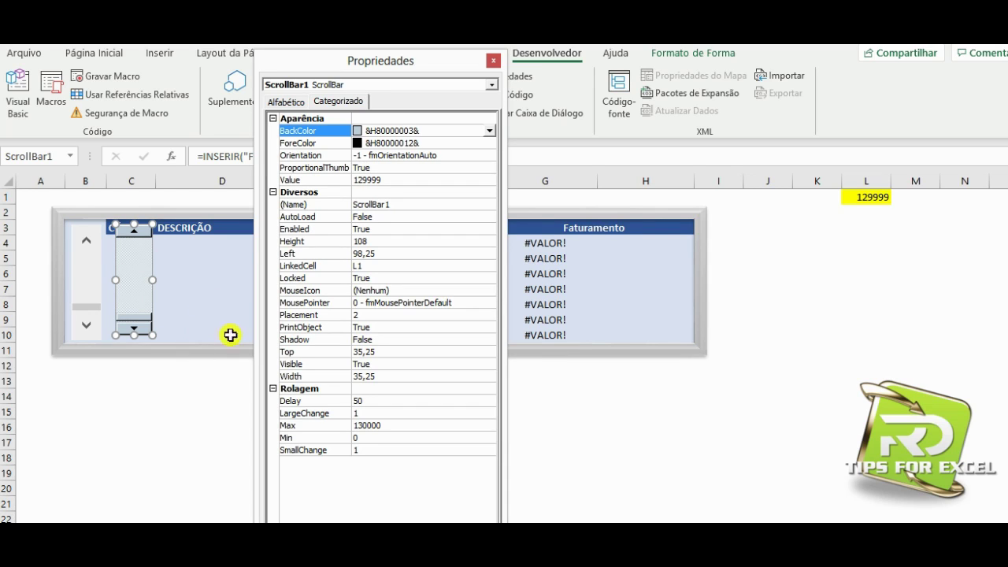
# Set the ActiveX scroll bar's Max property to 207 and close its properties.
pyautogui.click(337, 101)
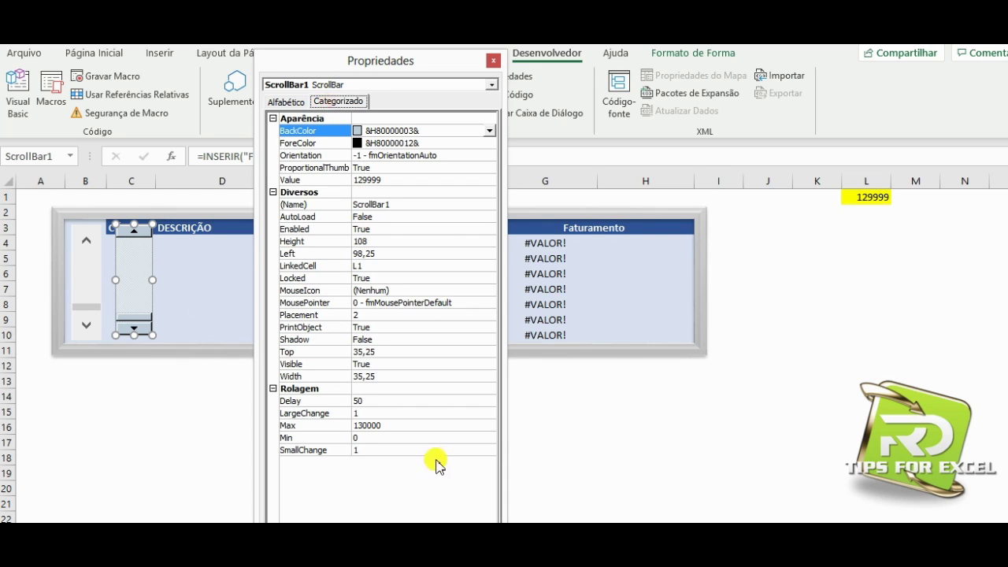
pyautogui.click(398, 424)
pyautogui.press('Return')
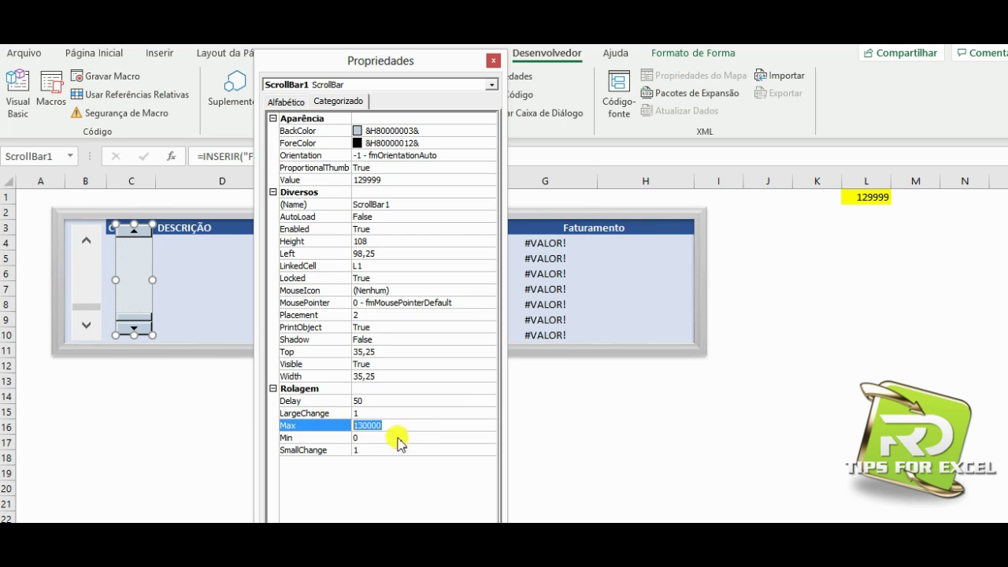
pyautogui.moveTo(414, 426); pyautogui.dragTo(351, 426)
pyautogui.write('207')
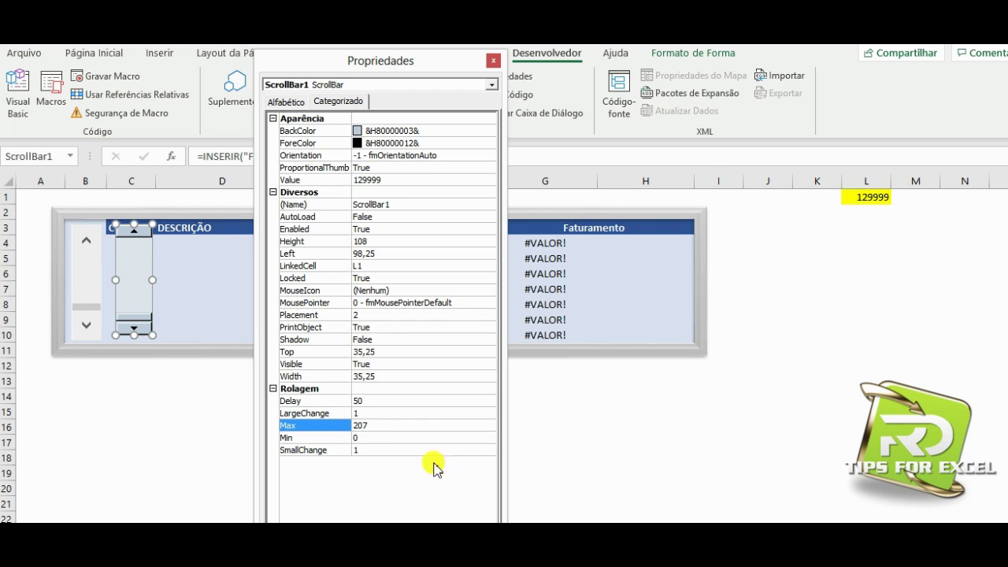
pyautogui.click(494, 60)
# Replace the form scroll bar in column B with the ActiveX scroll bar, lengthening it to the table's bottom row.
pyautogui.click(83, 260)
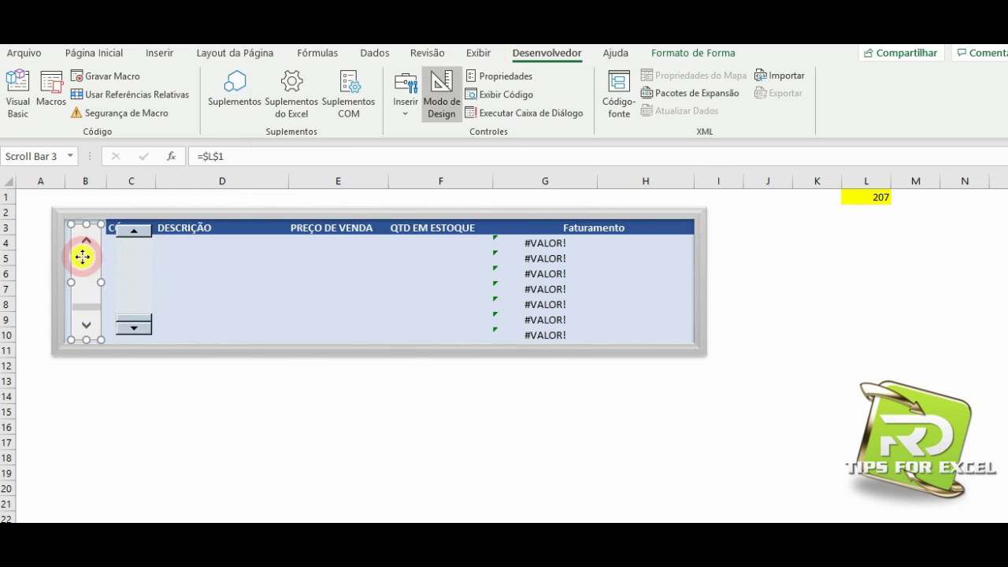
pyautogui.press('Delete')
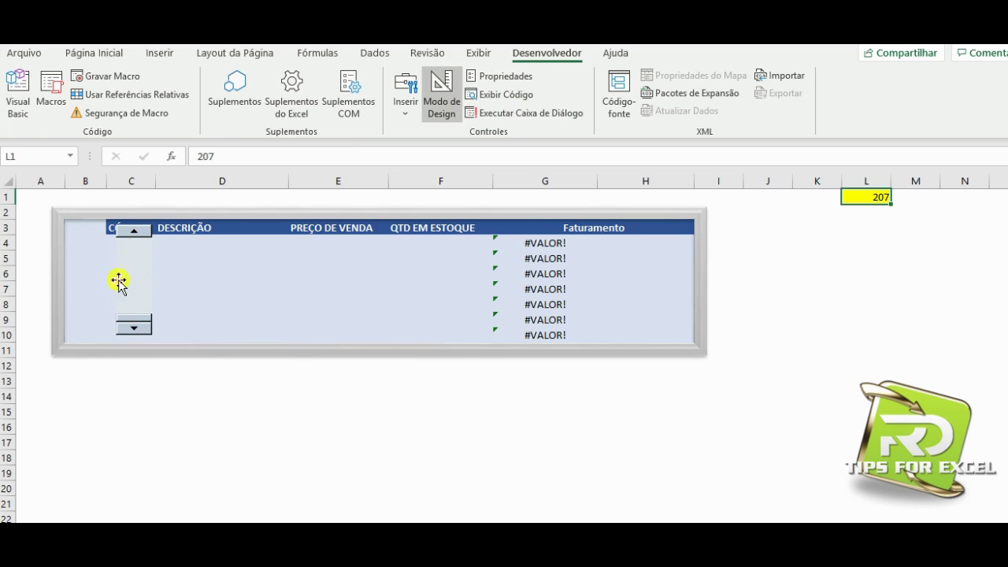
pyautogui.click(134, 272)
pyautogui.moveTo(134, 263); pyautogui.dragTo(88, 260)
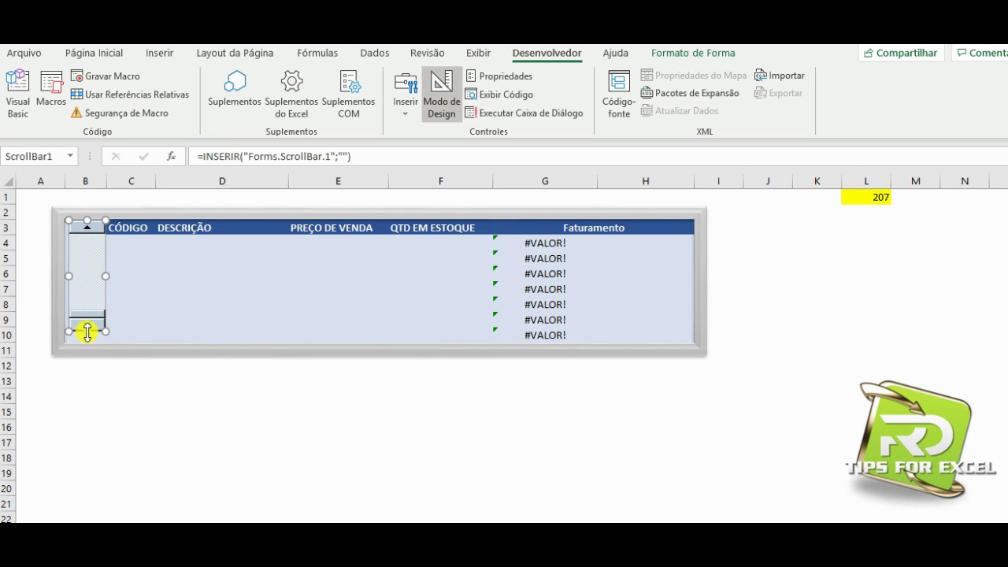
pyautogui.moveTo(87, 332); pyautogui.dragTo(84, 340)
pyautogui.click(70, 407)
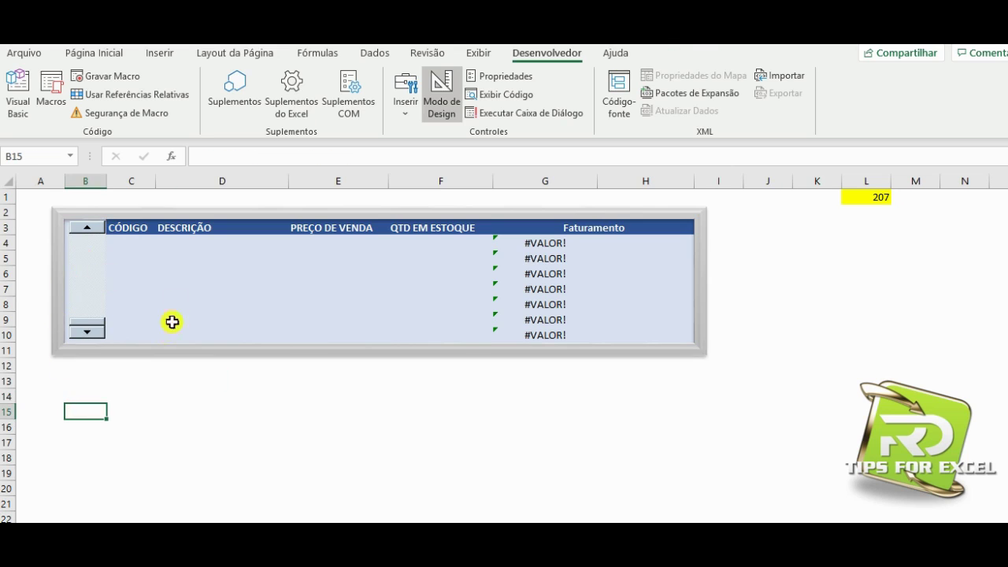
# Leave design mode and test the repositioned scroll bar by scrolling the product list up from the end.
pyautogui.click(449, 99)
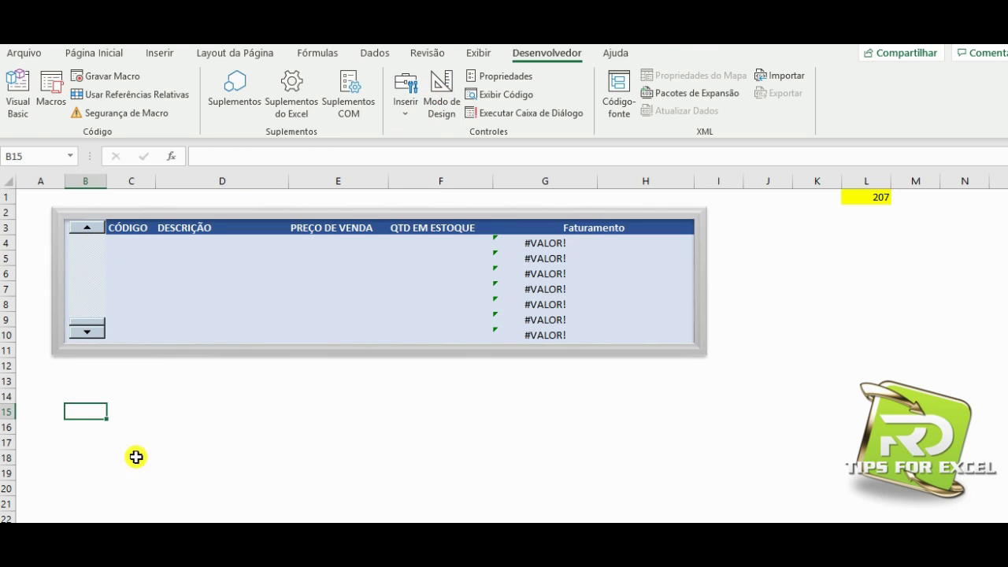
pyautogui.click(82, 228)
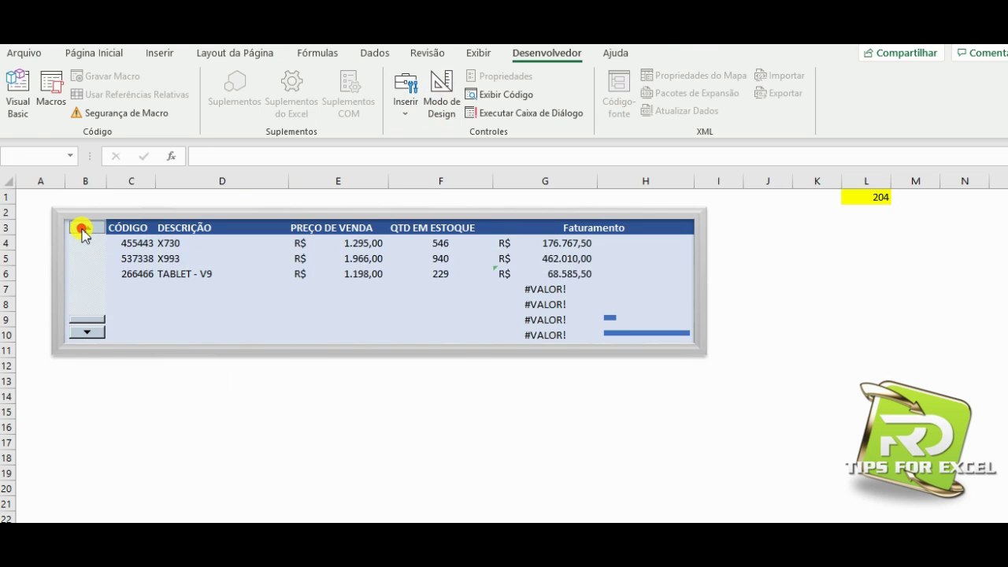
pyautogui.click(82, 228)
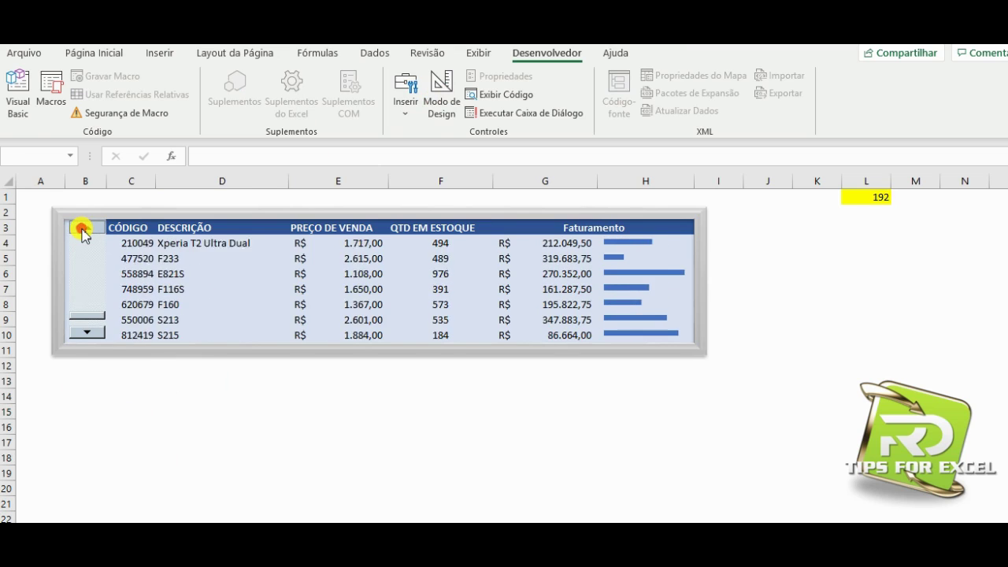
pyautogui.click(81, 227)
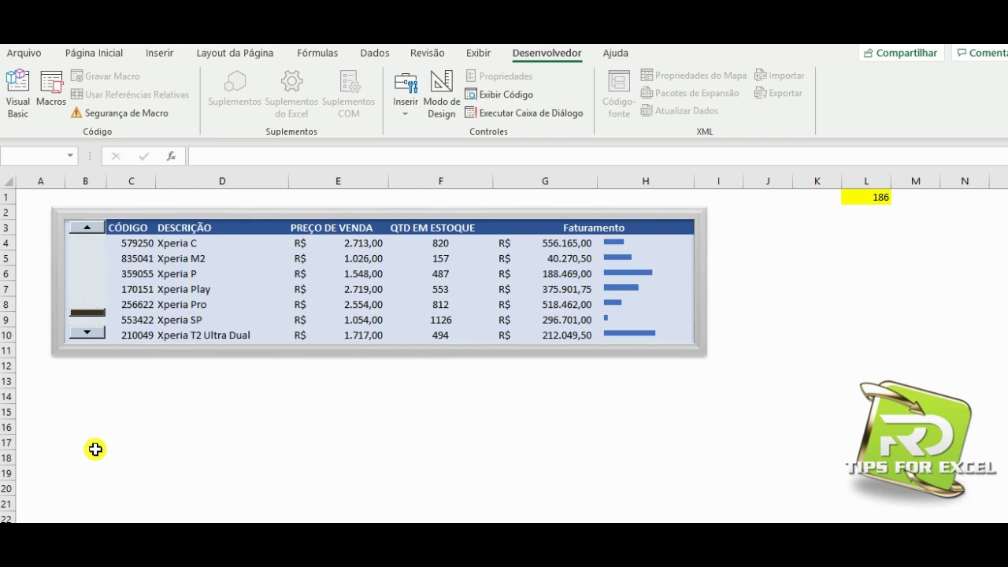
pyautogui.click(410, 110)
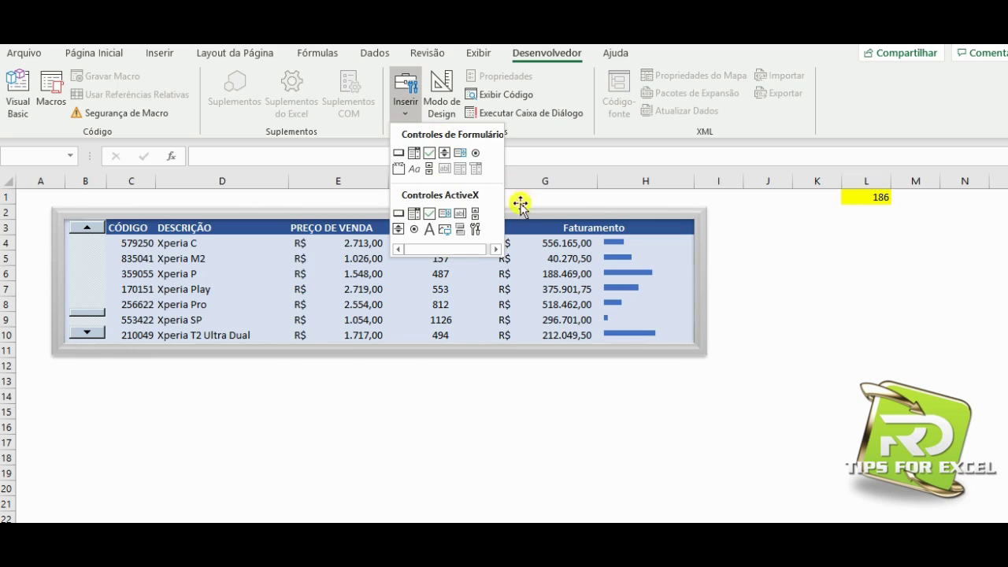
pyautogui.click(413, 232)
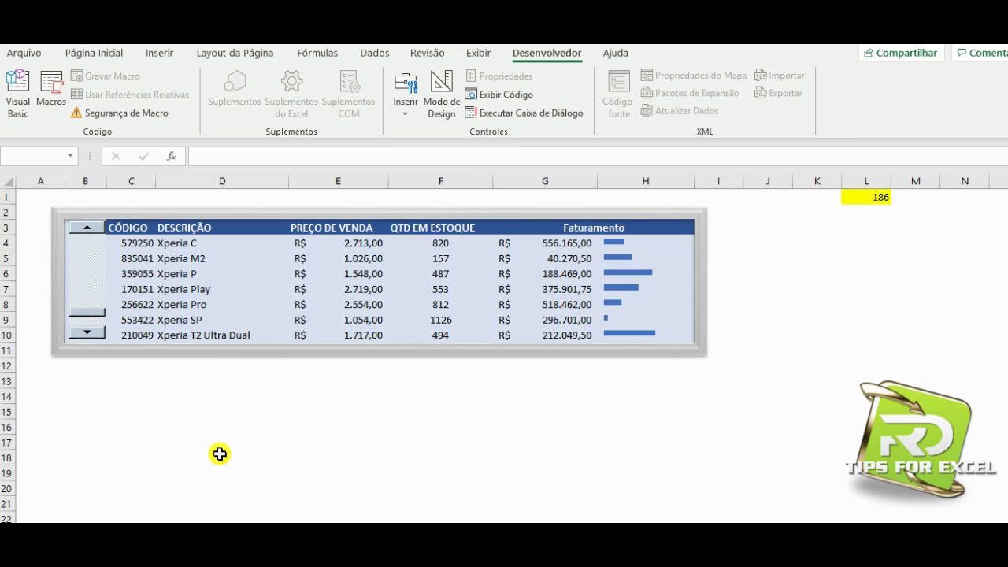